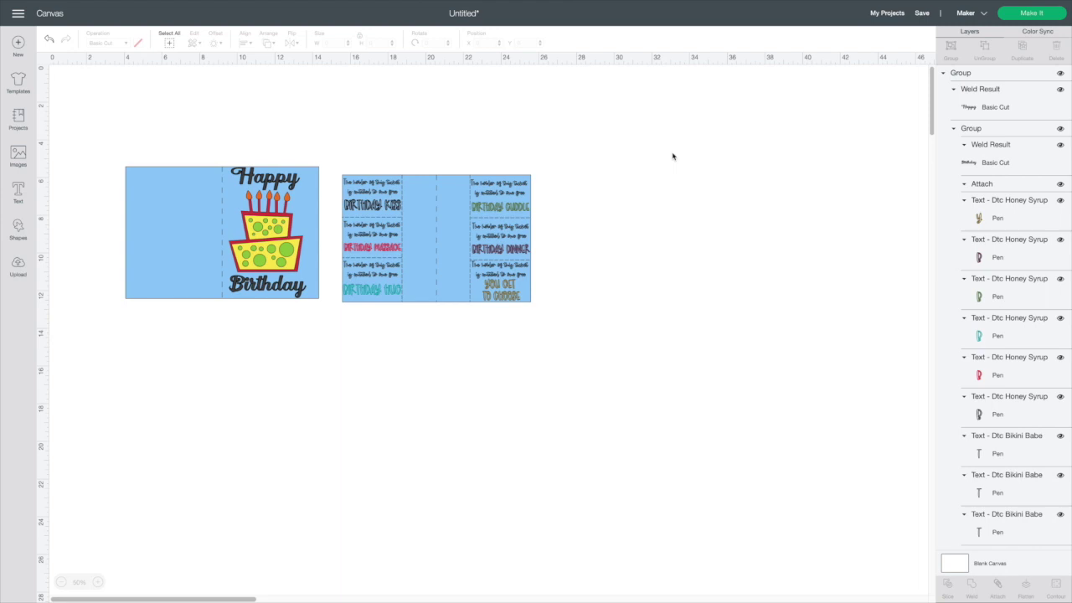
- Hide the existing birthday card designs and add a square shape to the canvas
scroll(672, 157, down, 1)
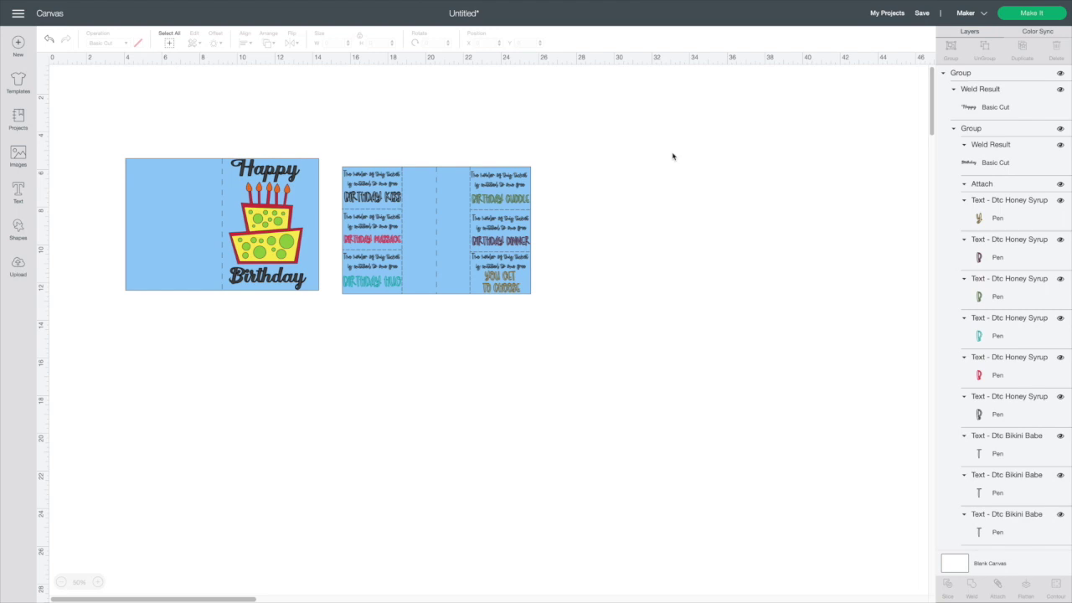
scroll(620, 148, right, 1)
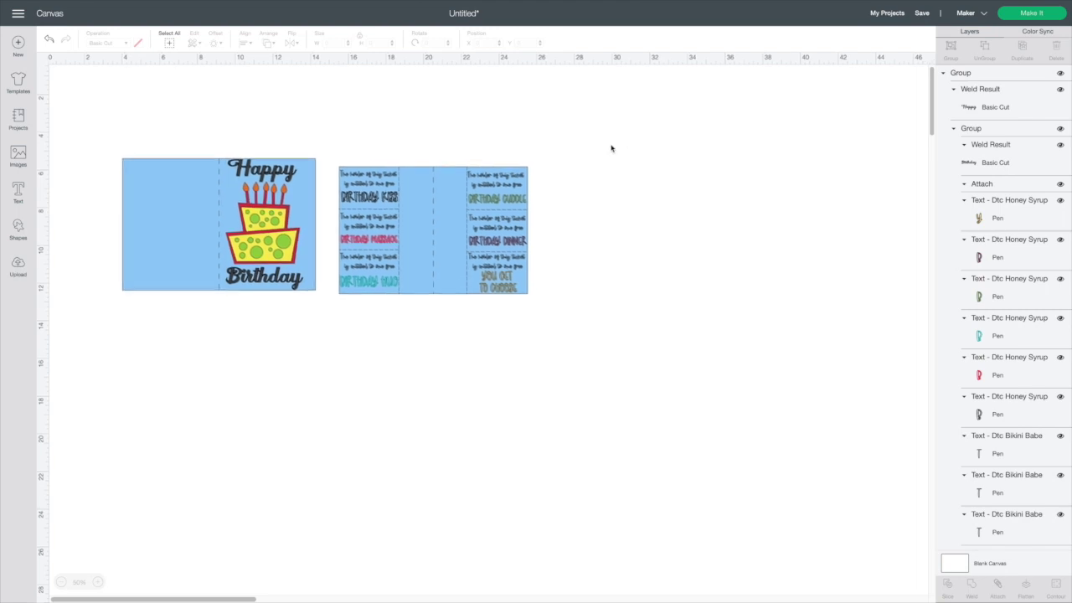
scroll(612, 149, right, 1)
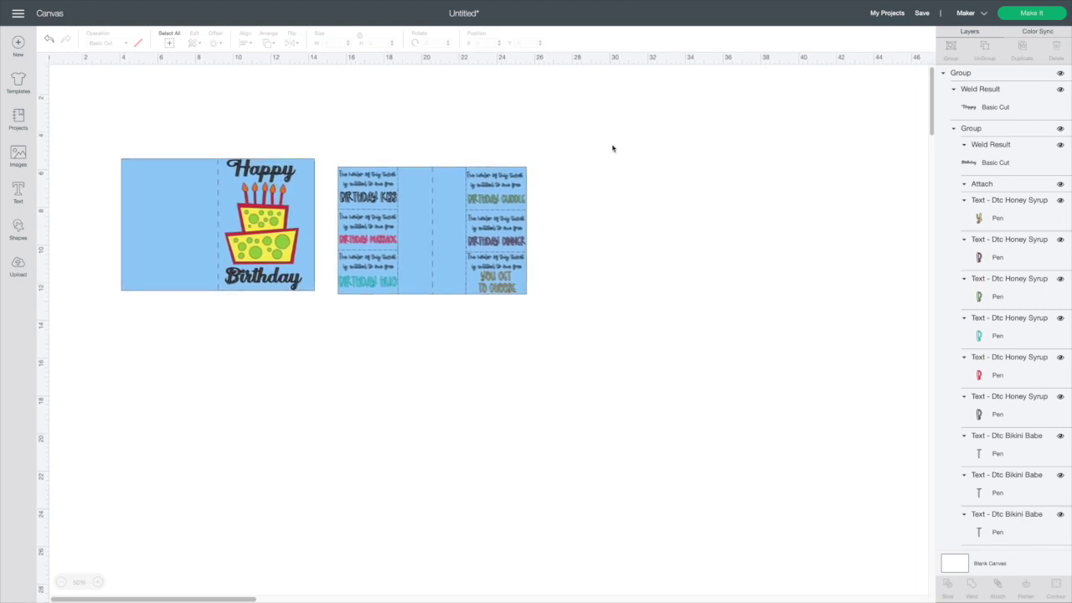
click(1061, 73)
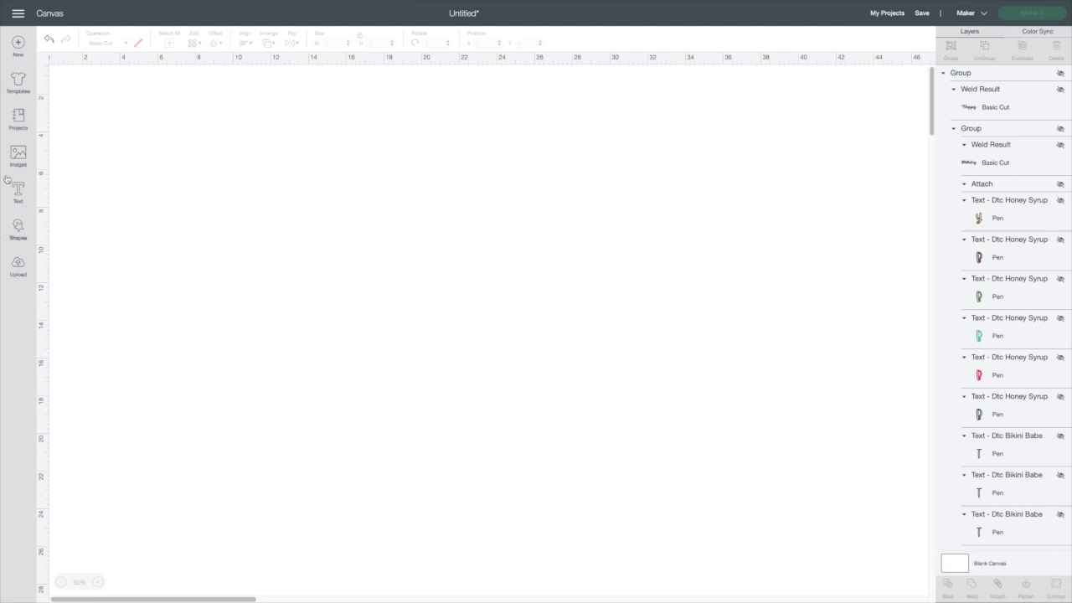
click(17, 232)
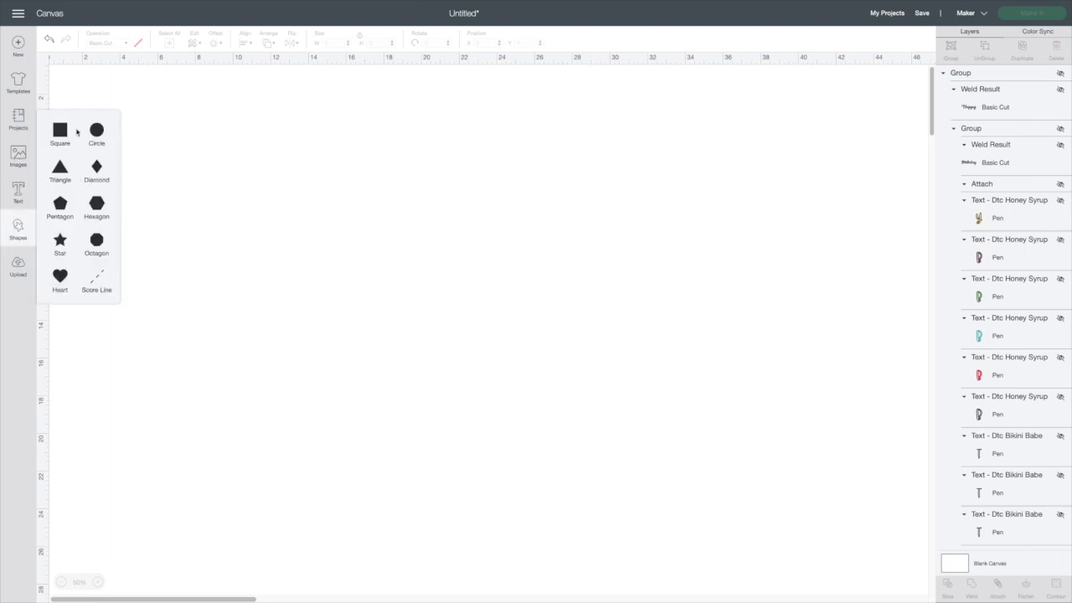
click(63, 132)
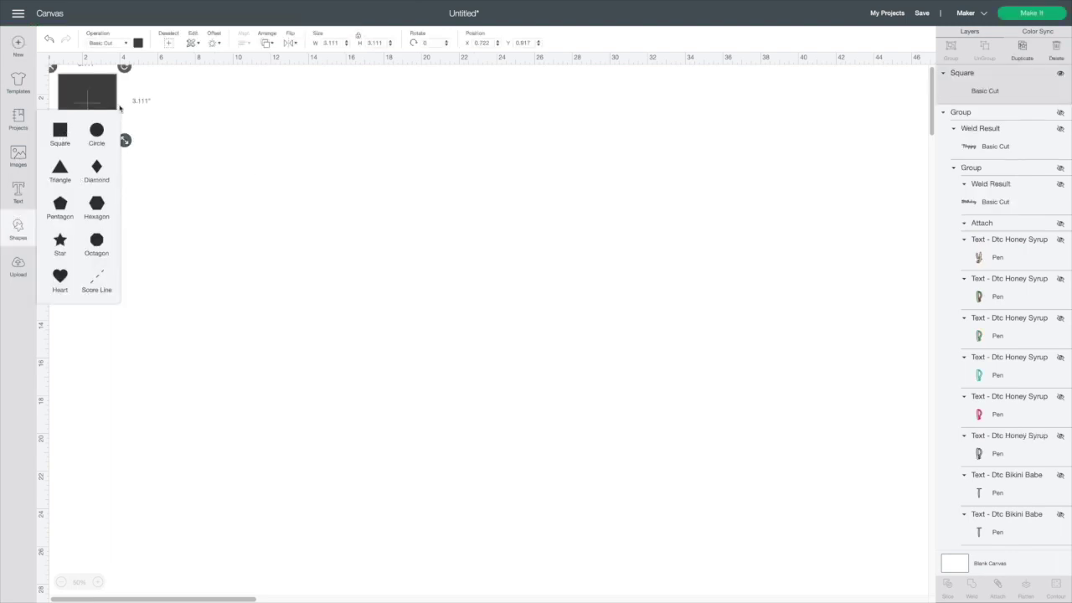
- Unlock proportions, resize the square to 7.25 × 5.25 in, and colour it light grey
click(359, 41)
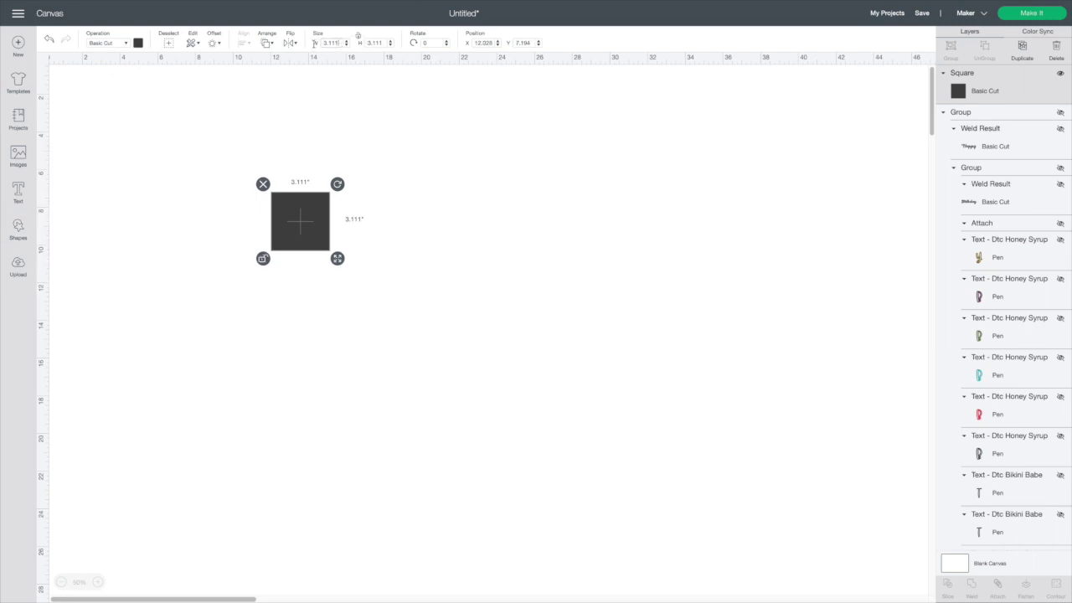
double_click(316, 43)
text(7.25)
key(Return)
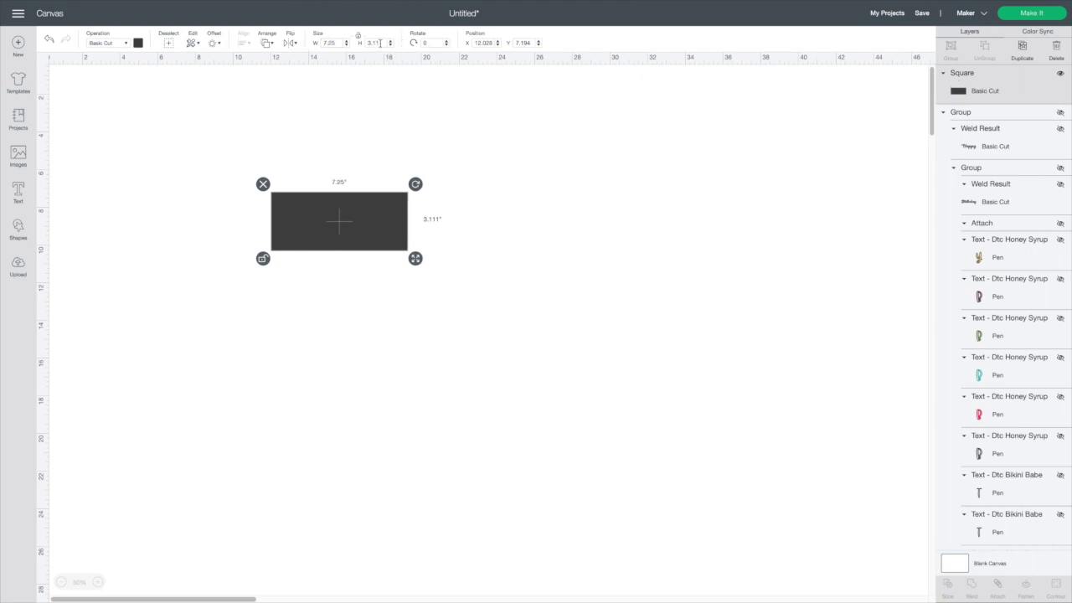
click(380, 42)
text(5.25)
key(Return)
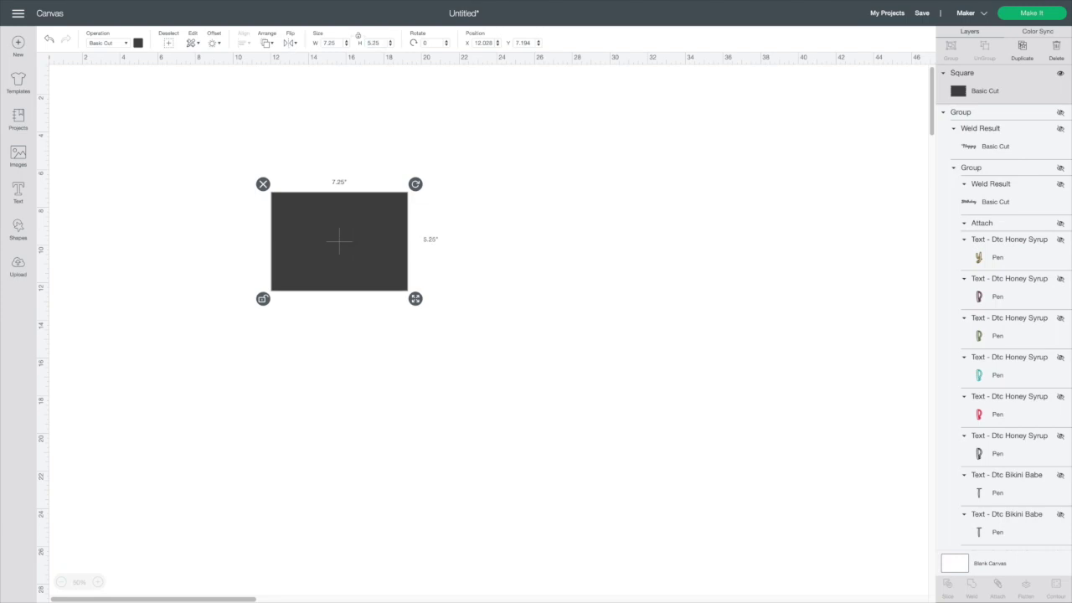
click(139, 45)
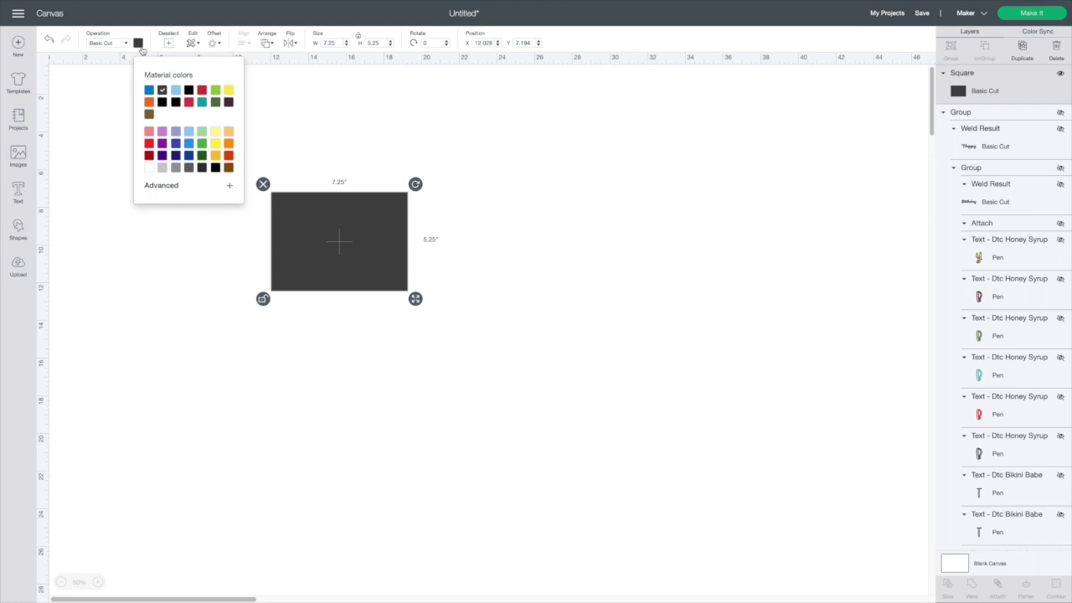
click(161, 168)
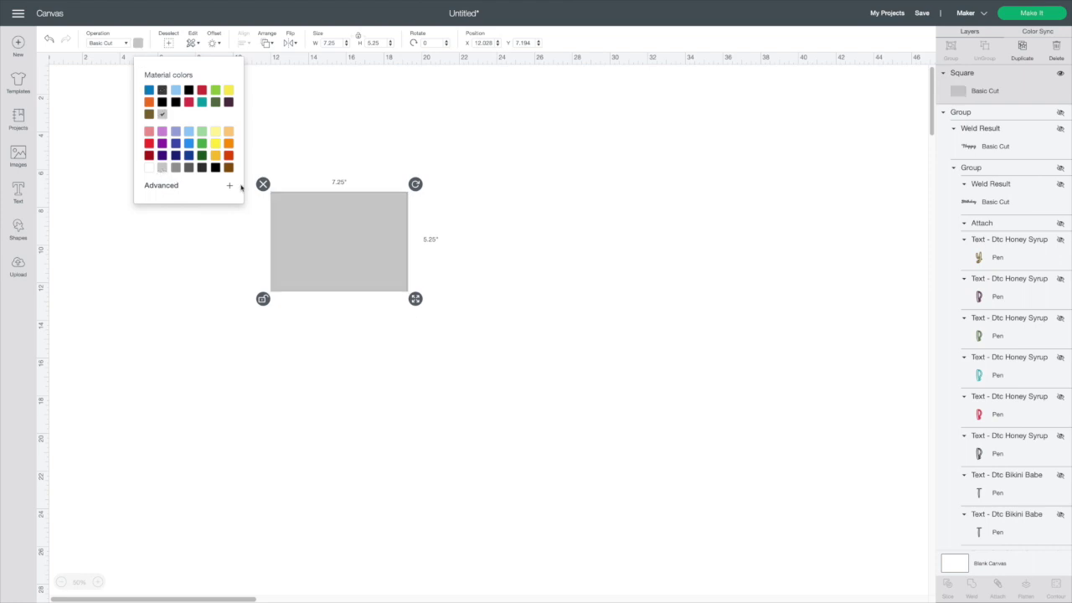
click(516, 265)
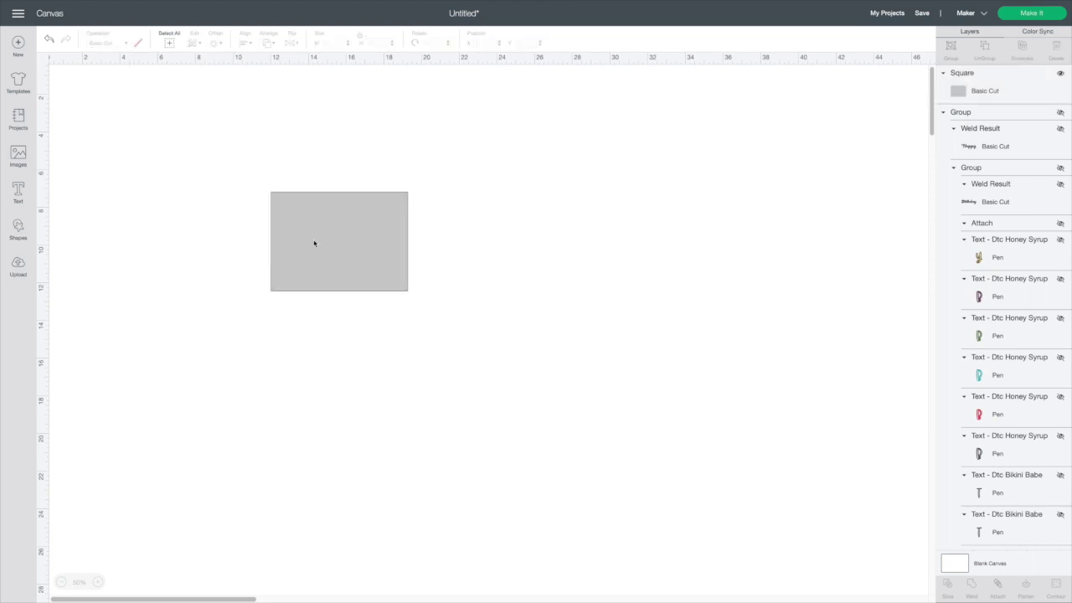
- Add a new text layer in Arial Black and type the recipient's first name
click(19, 191)
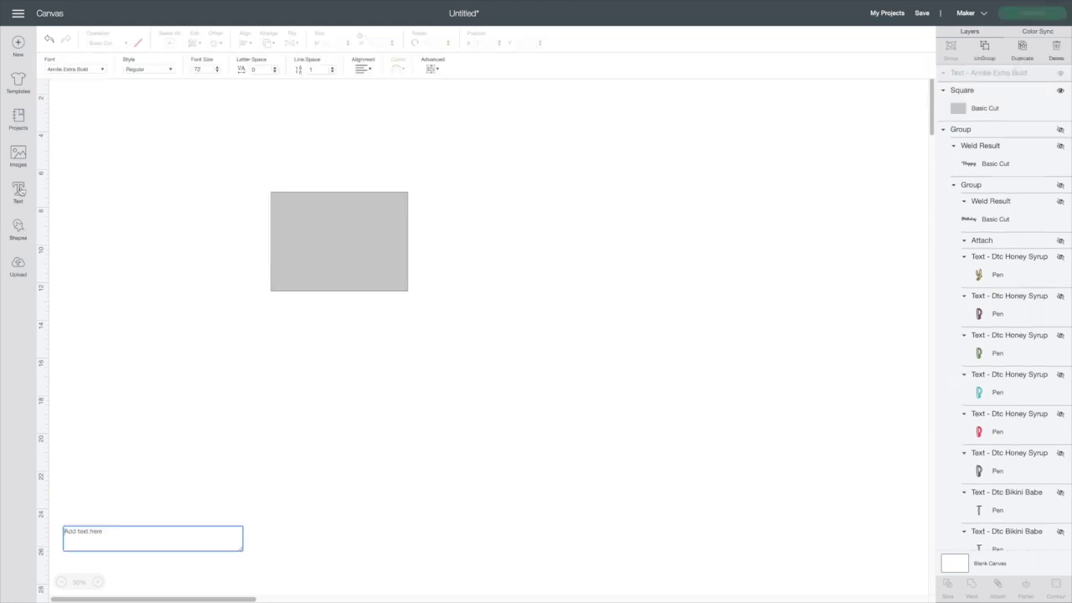
click(88, 72)
scroll(247, 150, down, 5)
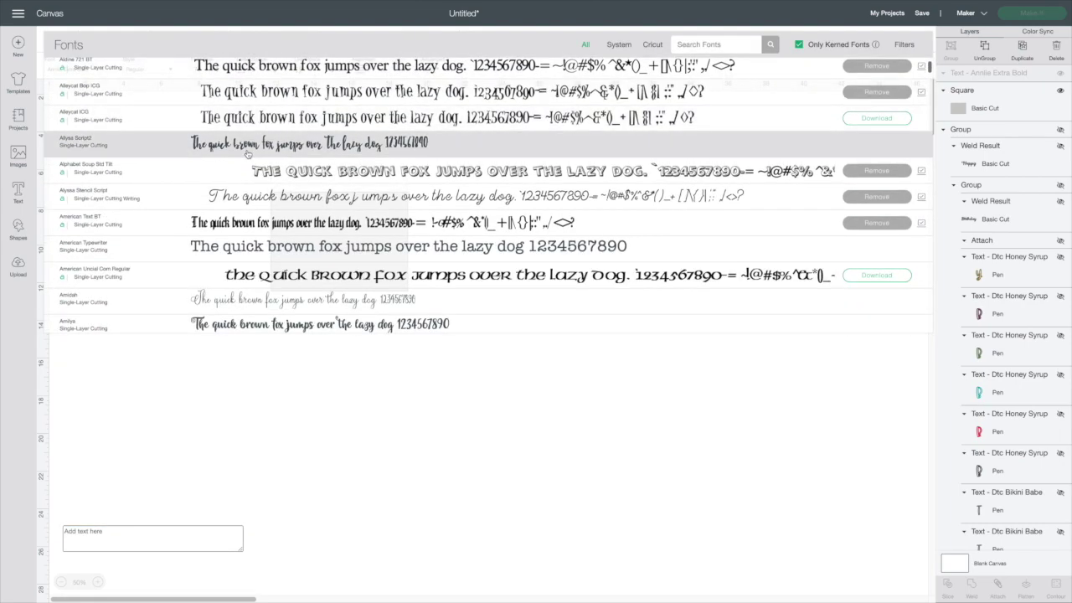
scroll(247, 153, down, 6)
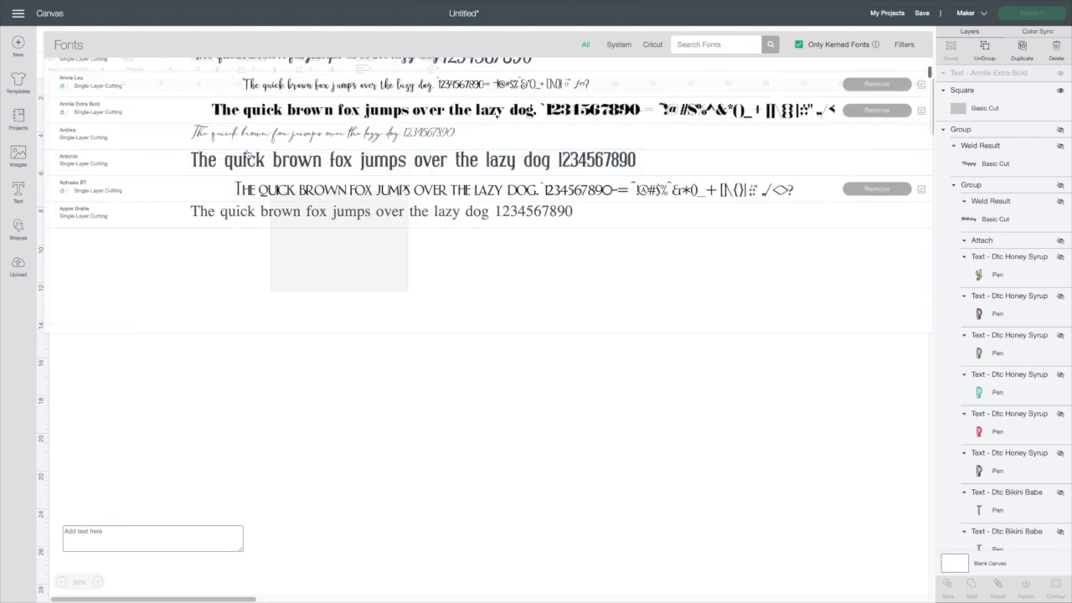
scroll(247, 152, down, 6)
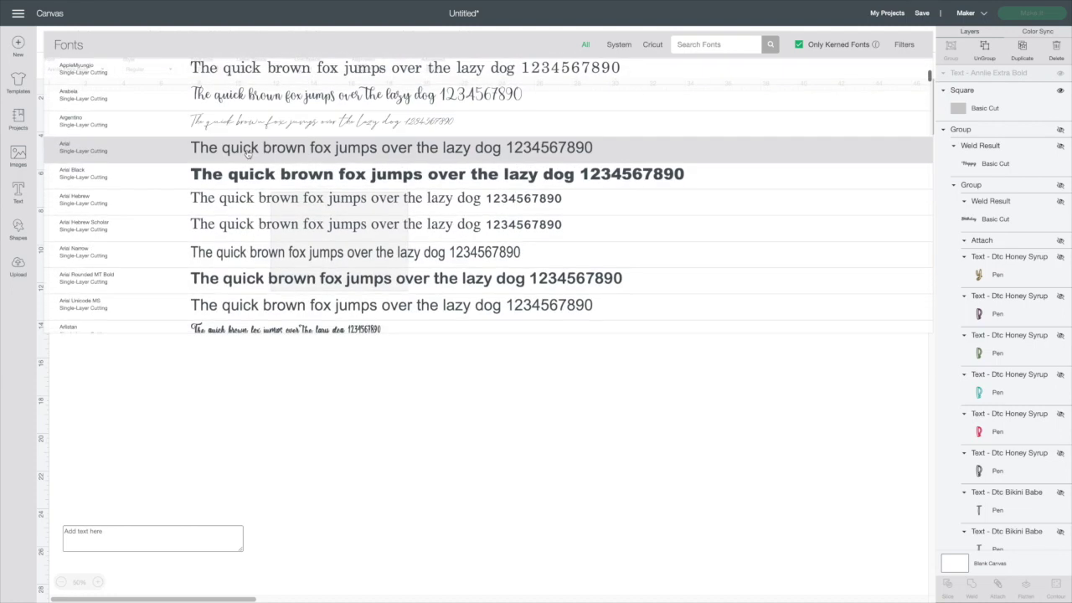
click(260, 175)
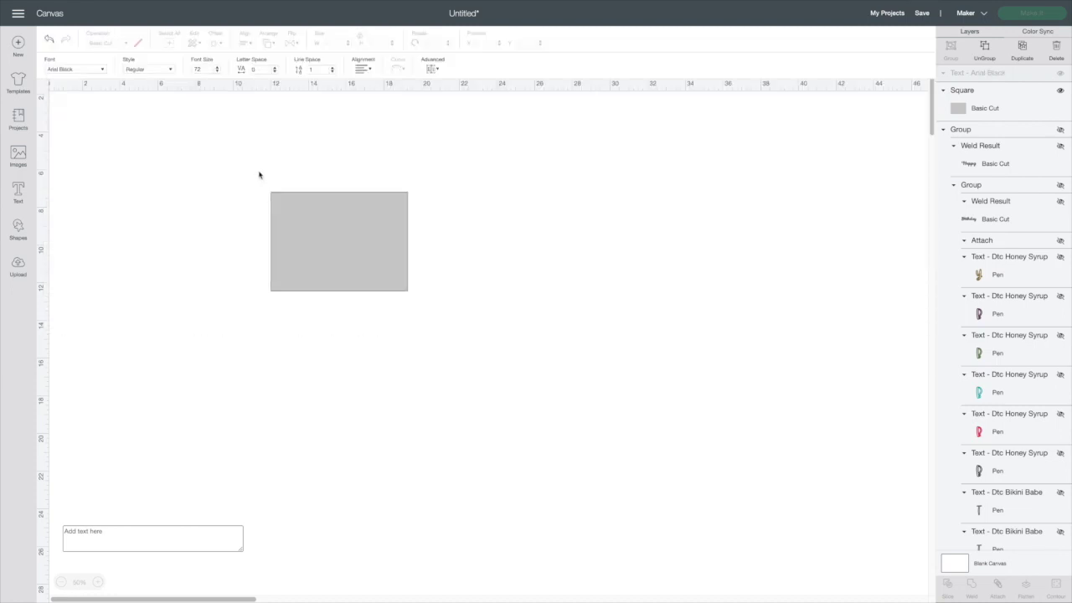
click(104, 532)
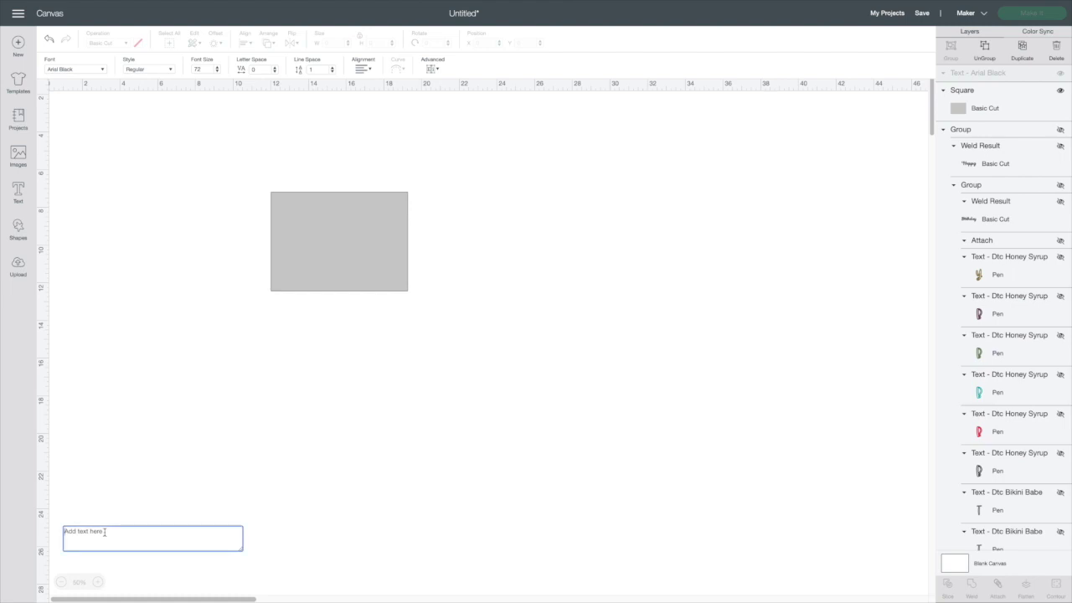
text(Br)
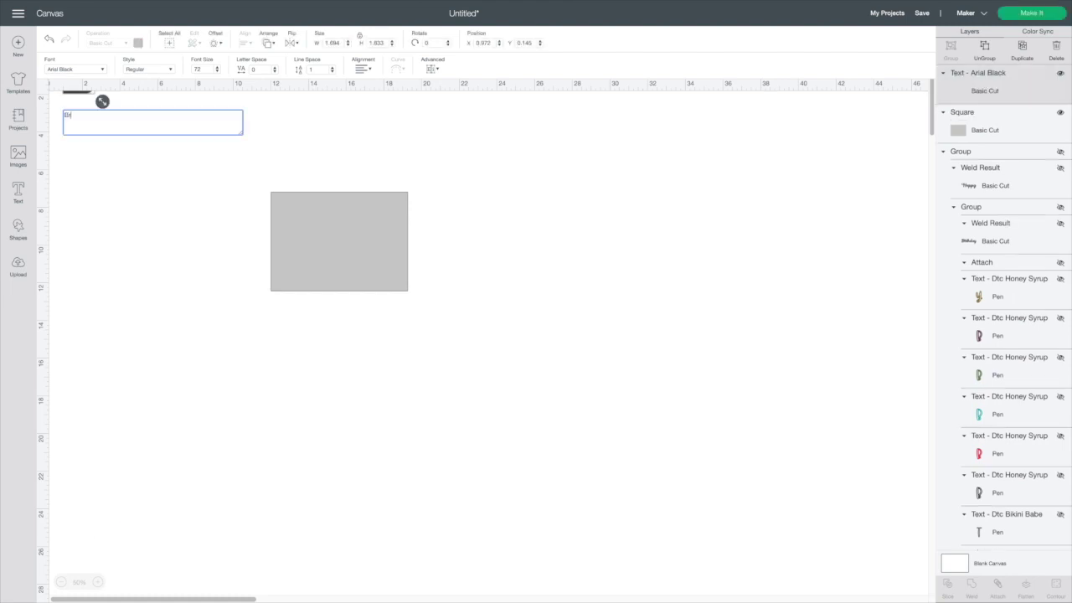
text(yan)
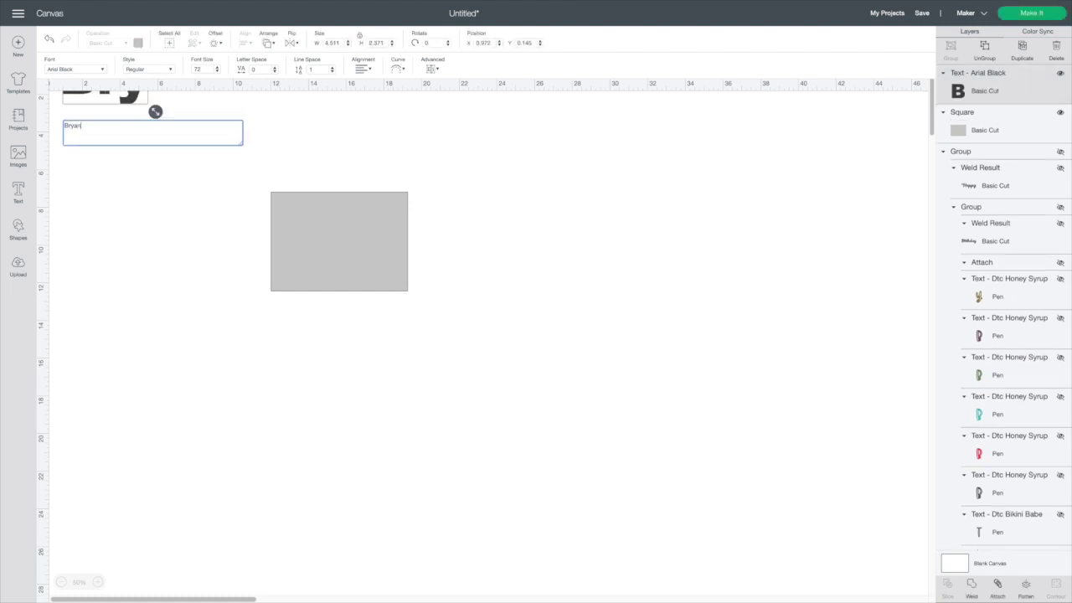
click(151, 184)
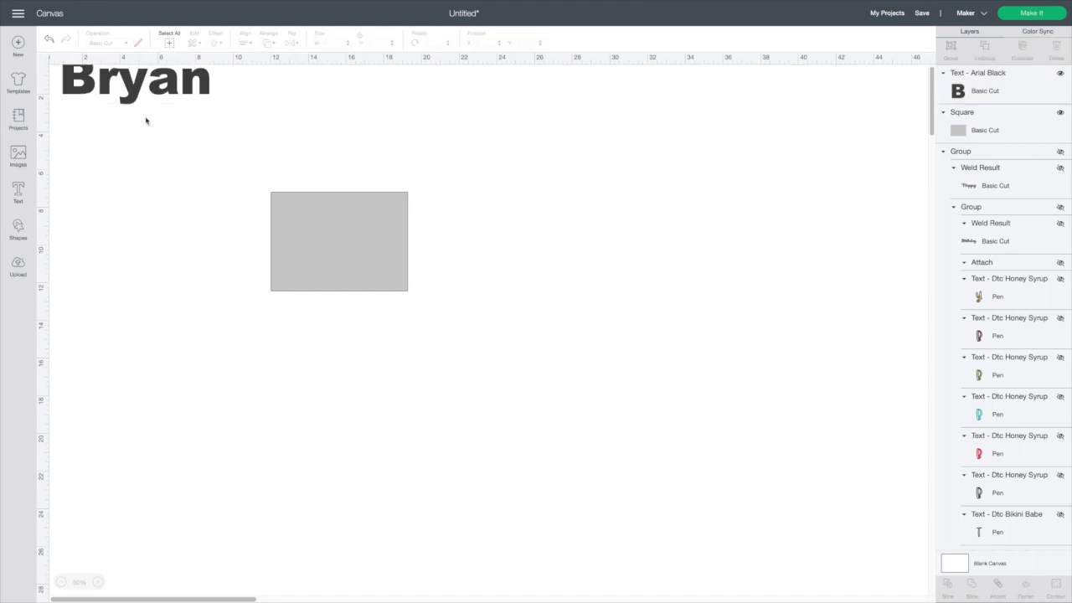
- Move the name onto the grey rectangle and raise its letter spacing to 1.1
drag(153, 95, 333, 243)
click(96, 581)
click(96, 581)
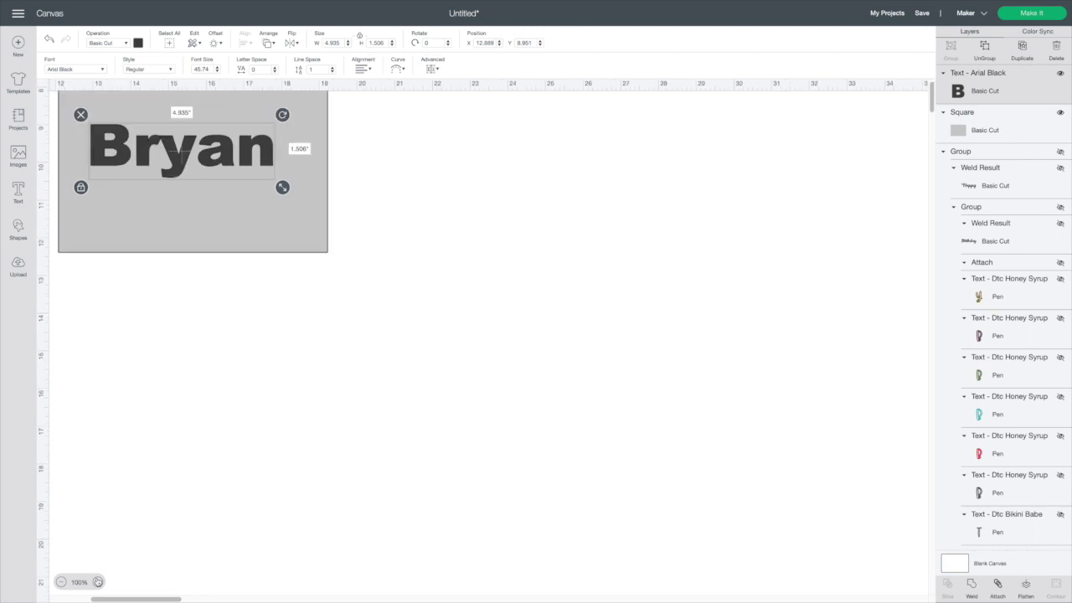
click(96, 581)
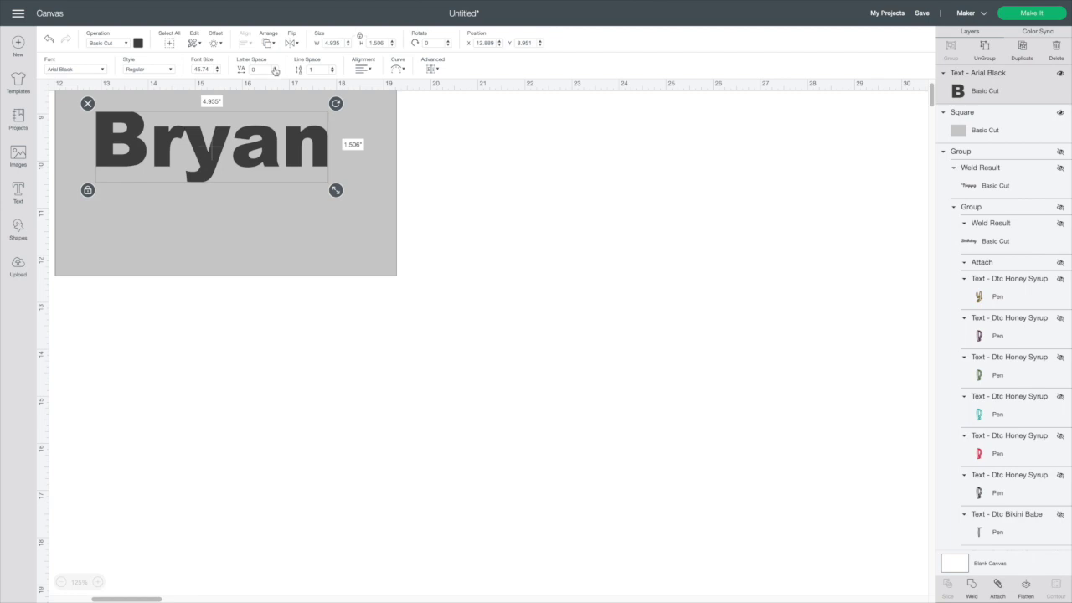
click(274, 69)
click(275, 68)
click(275, 69)
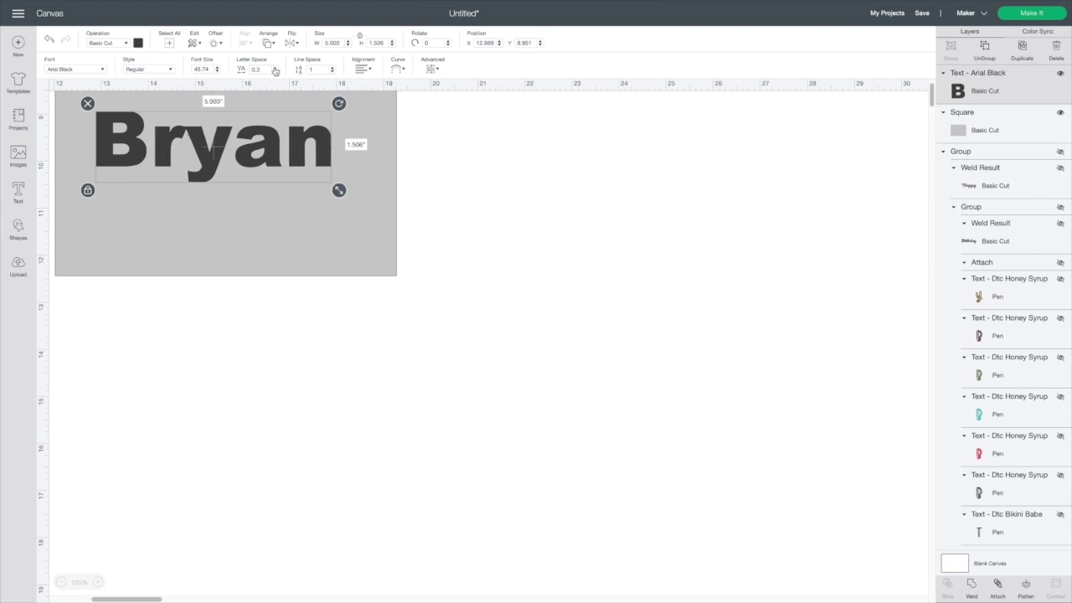
click(275, 68)
click(274, 69)
click(275, 69)
click(275, 69)
click(274, 69)
click(275, 69)
click(274, 69)
click(274, 69)
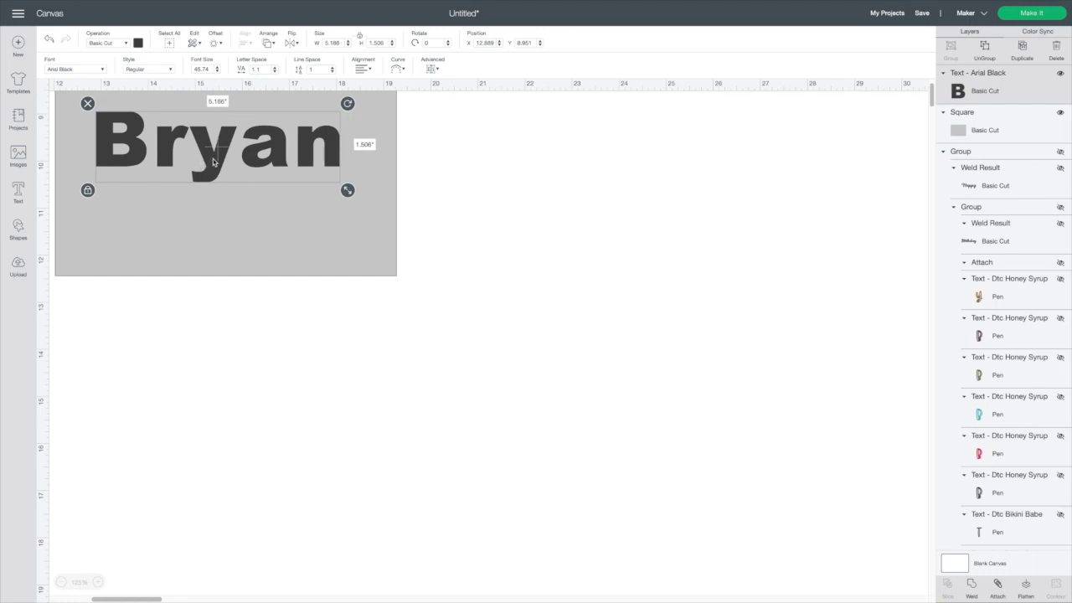
- Nudge the name so it sits centred on the rectangle
drag(205, 156, 201, 168)
scroll(201, 168, up, 5)
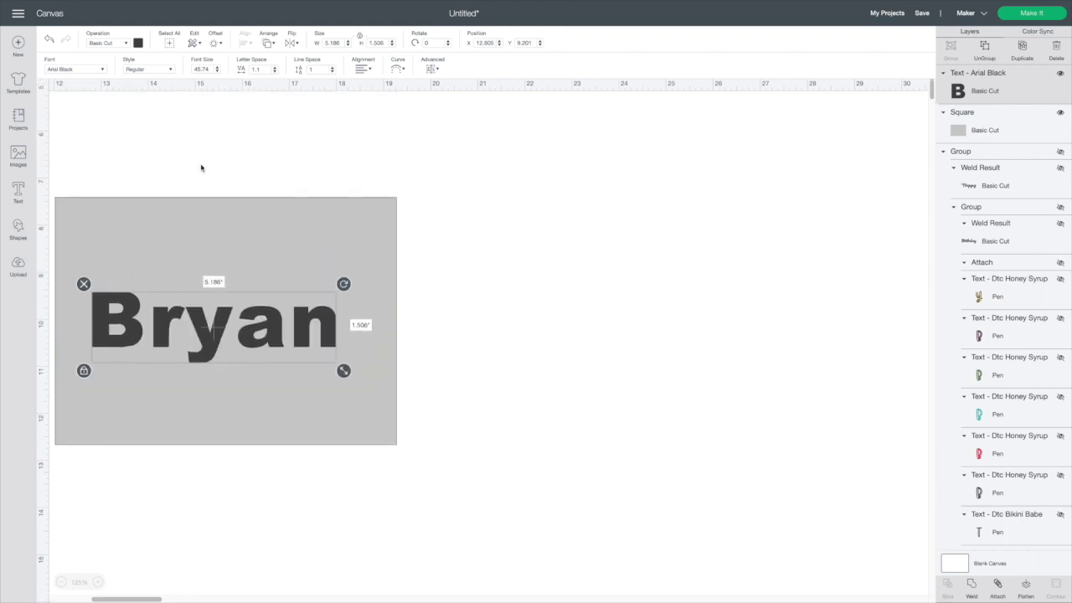
scroll(201, 165, left, 2)
drag(283, 335, 288, 322)
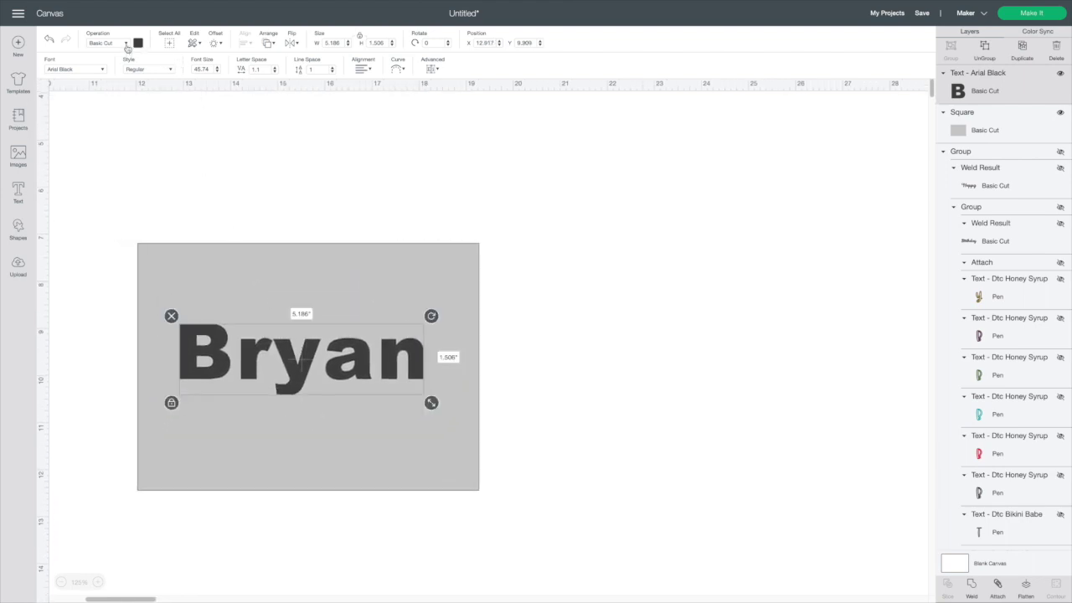
- Change the name's operation to Pen so it draws as outlined letters
click(126, 44)
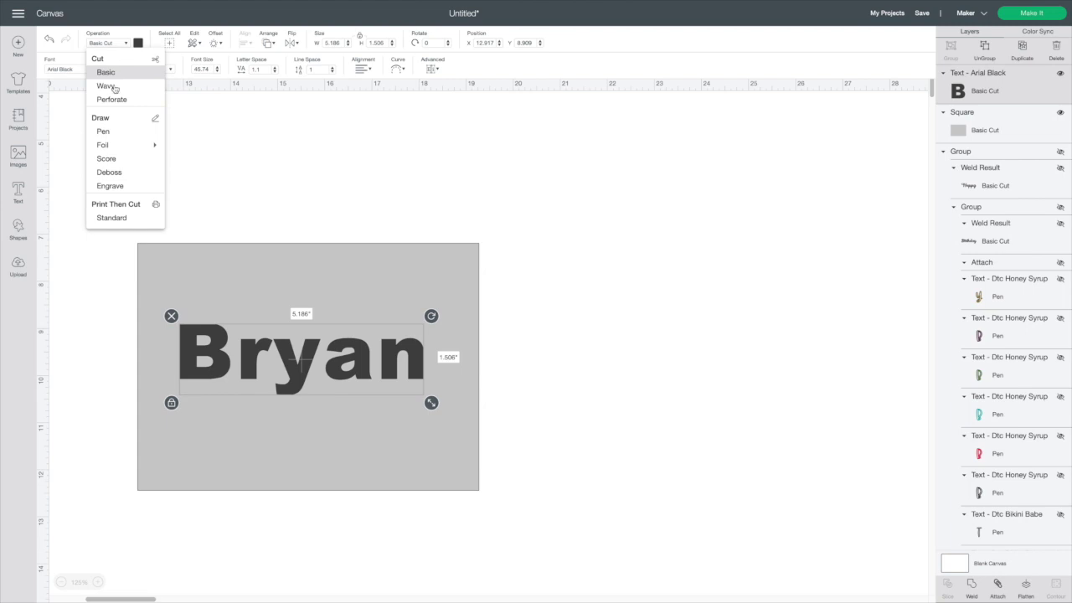
click(115, 133)
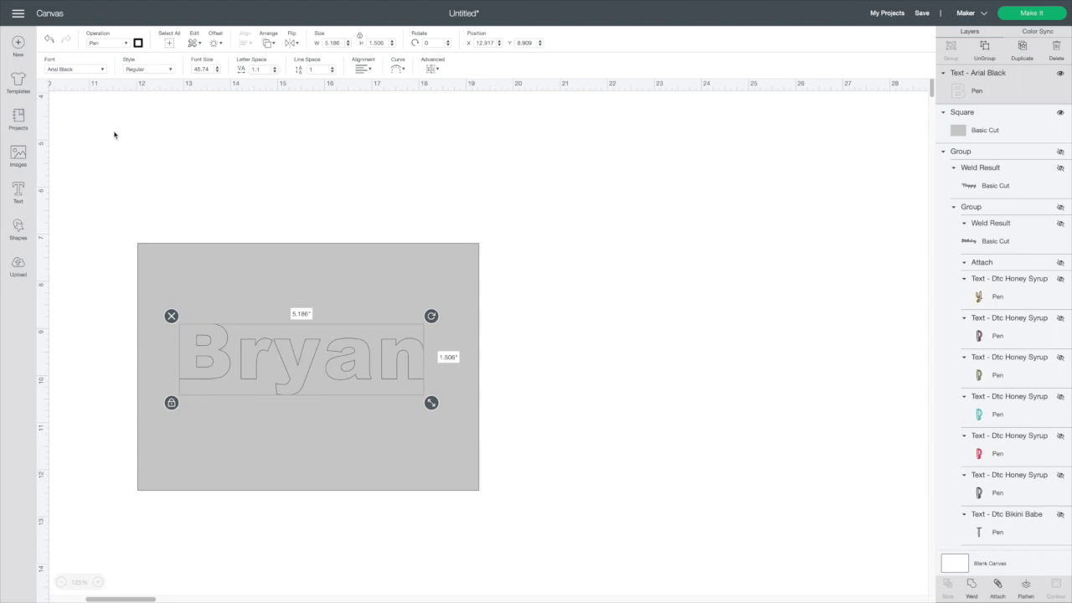
scroll(115, 135, down, 1)
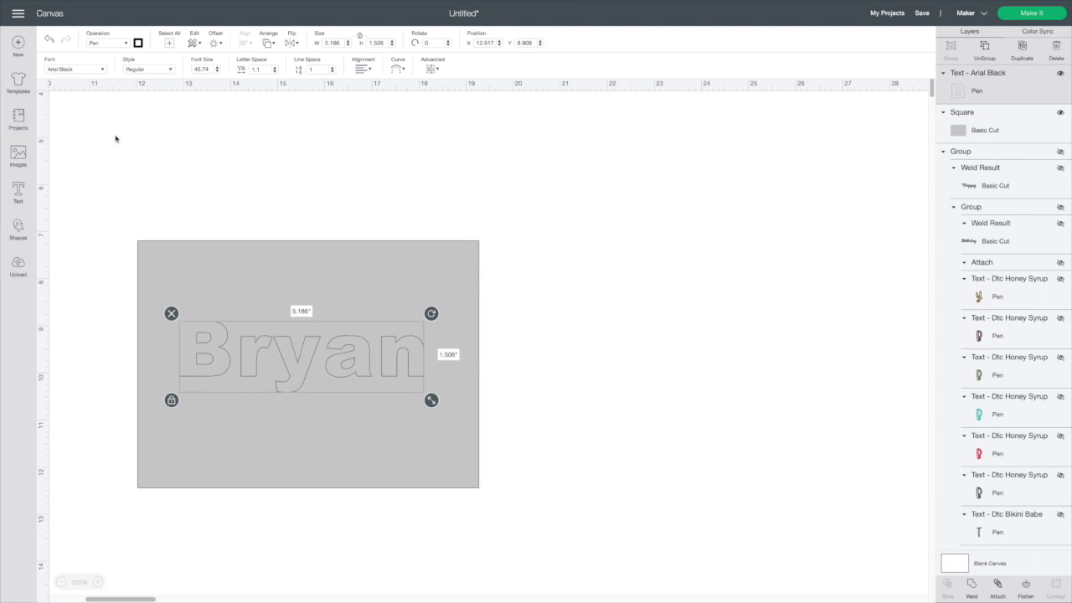
- Create a -0.01 in inward offset of the name and move that copy right of the envelope
click(222, 46)
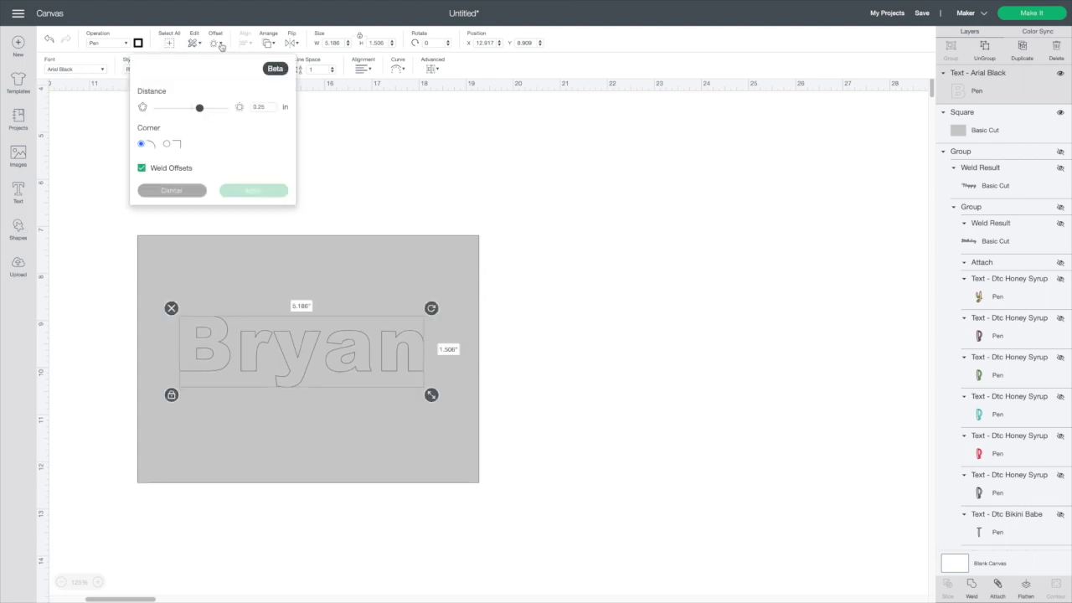
drag(199, 112, 191, 112)
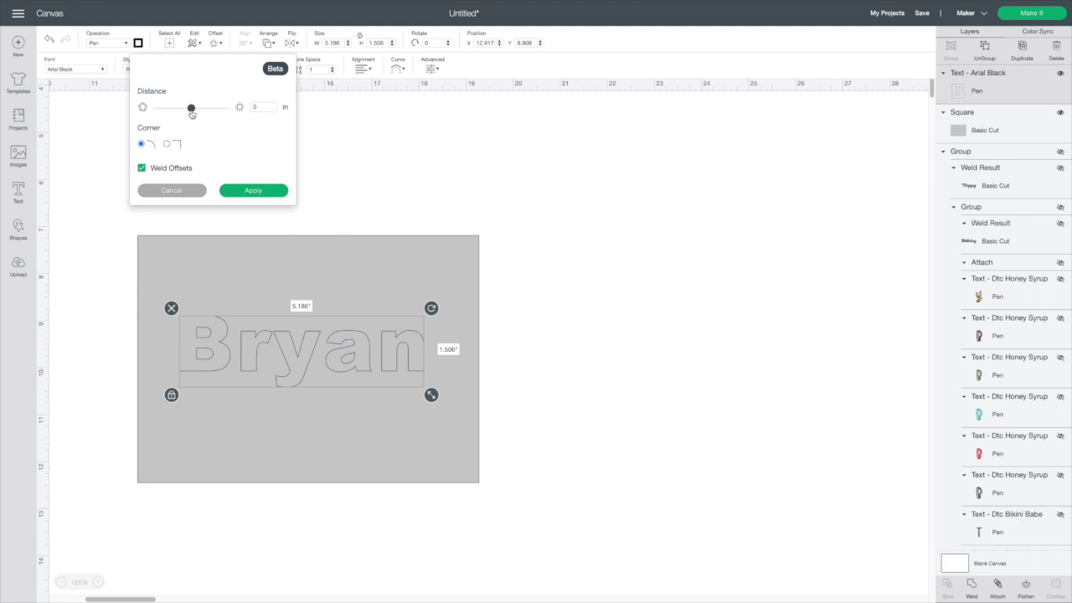
drag(190, 113, 188, 114)
drag(188, 114, 188, 114)
click(265, 107)
key(BackSpace)
key(BackSpace)
text(1)
click(249, 191)
click(250, 192)
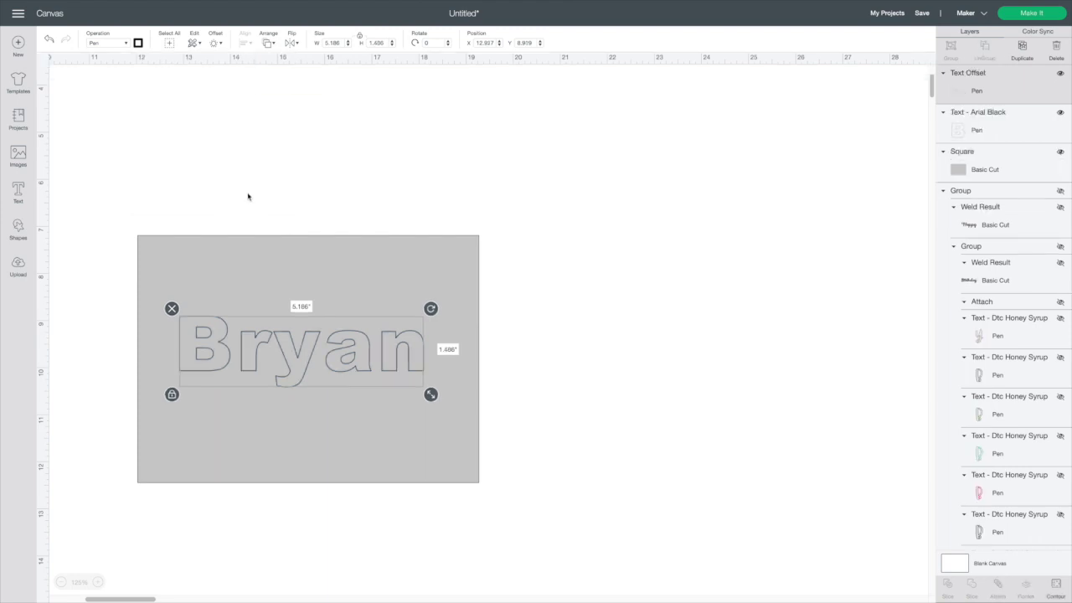
drag(276, 373, 700, 310)
- Add inward offsets of -0.09 in and -0.05 in inside the name's letters
click(260, 350)
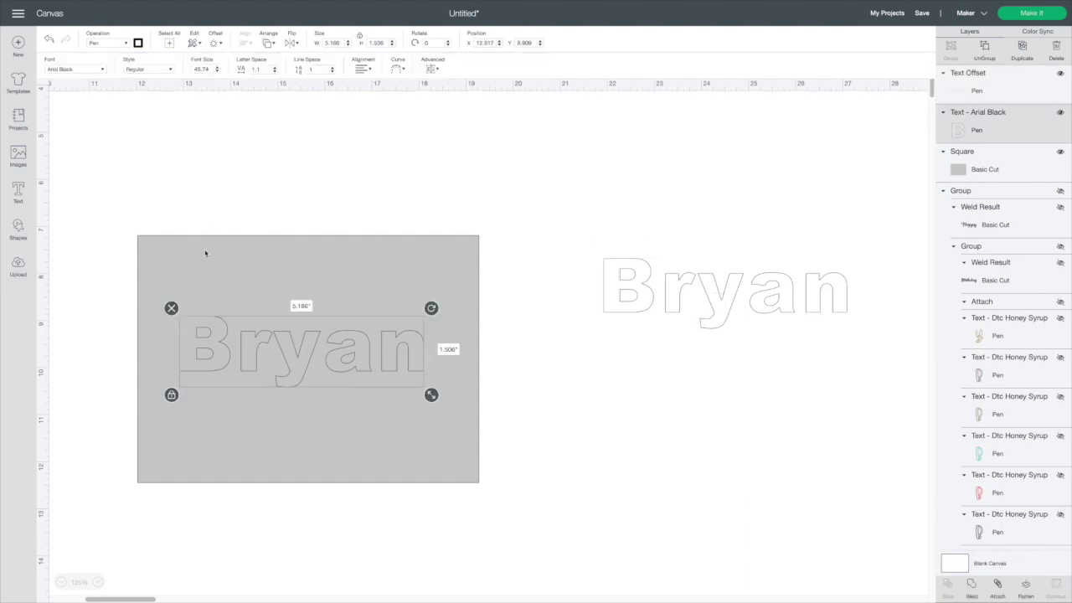
click(216, 46)
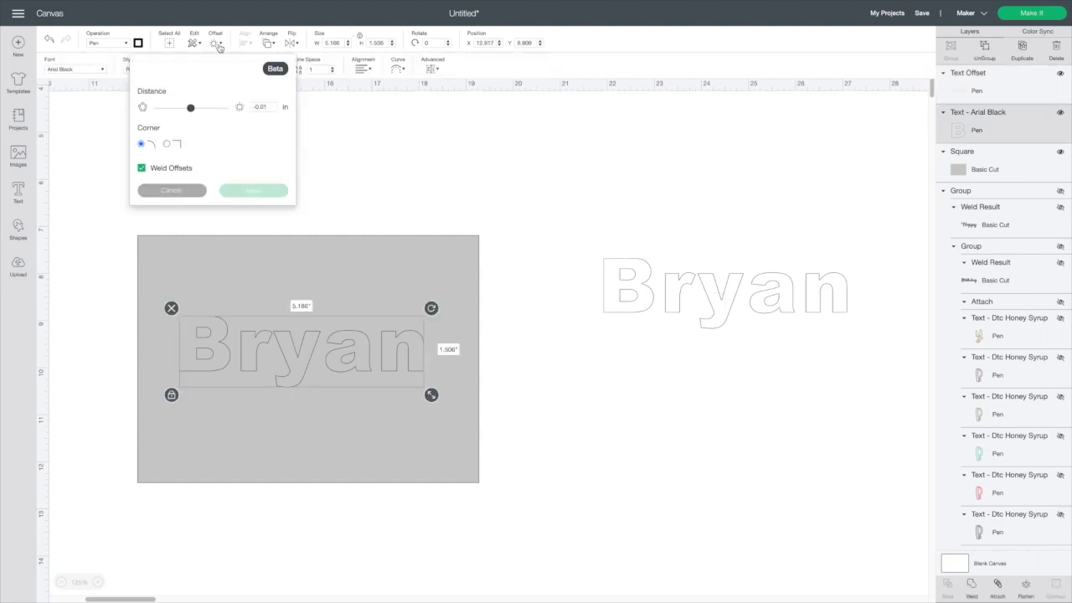
click(266, 107)
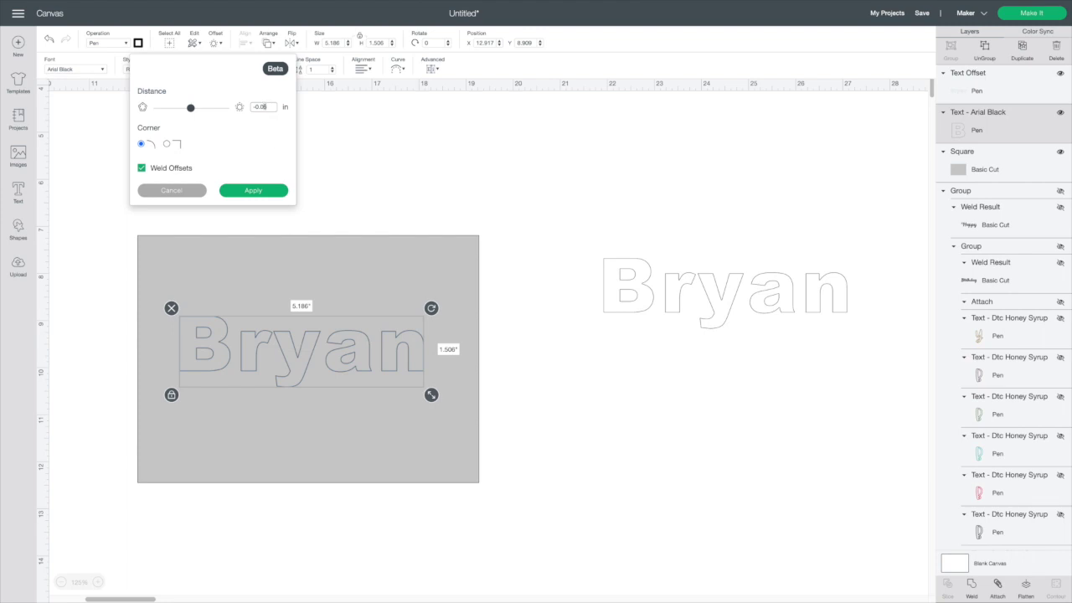
scroll(262, 106, down, 1)
click(256, 193)
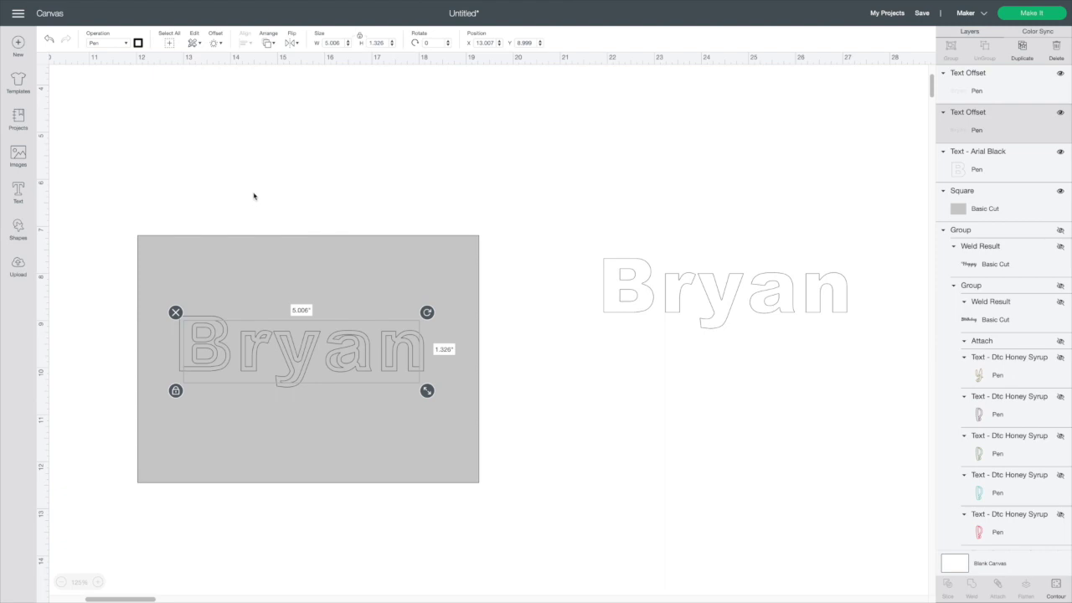
click(976, 93)
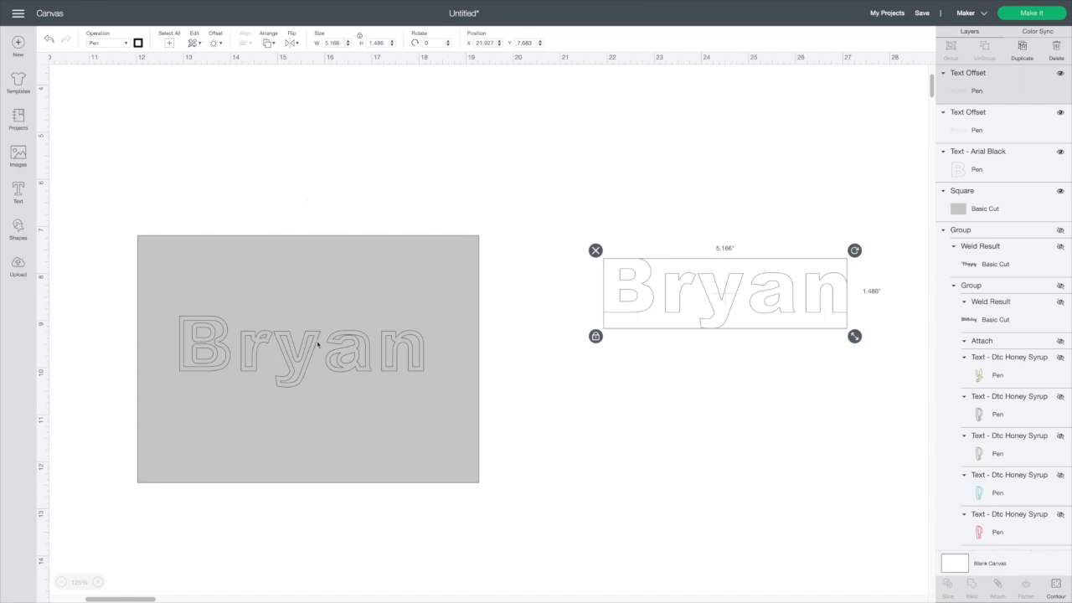
click(995, 134)
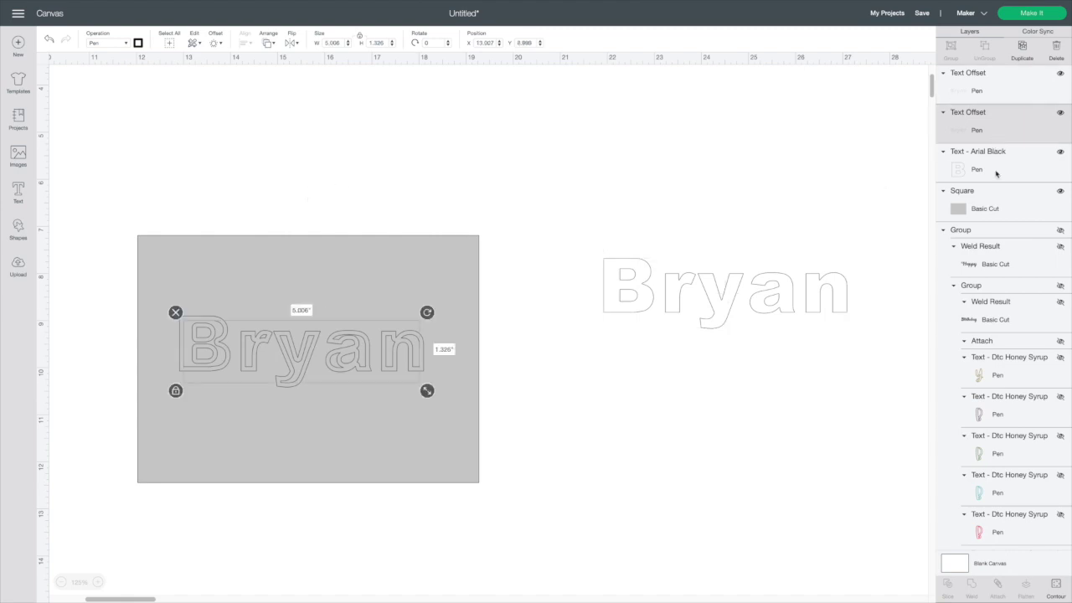
click(997, 173)
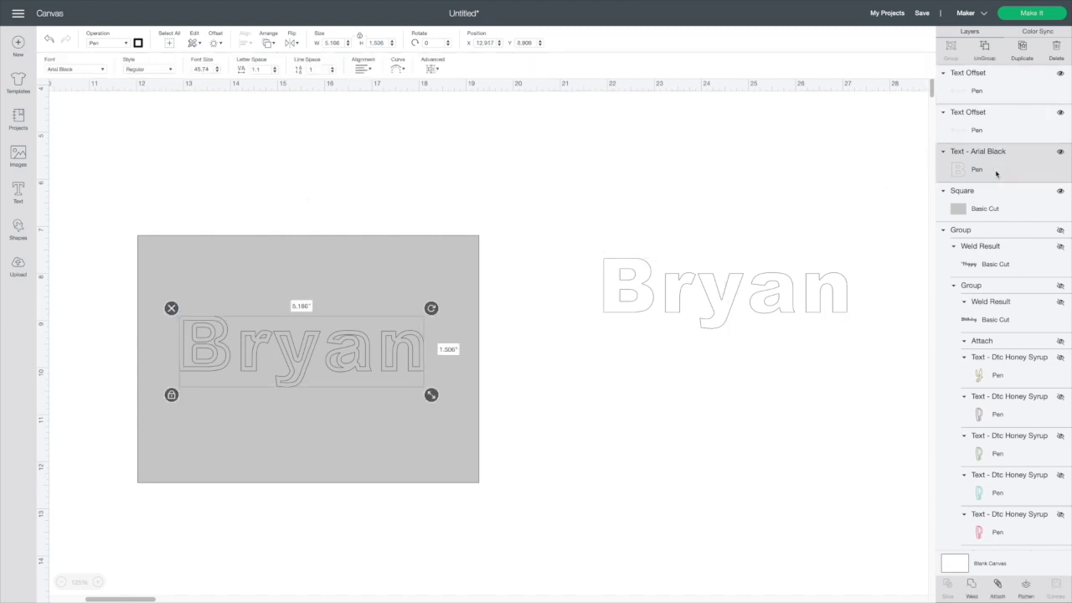
click(217, 44)
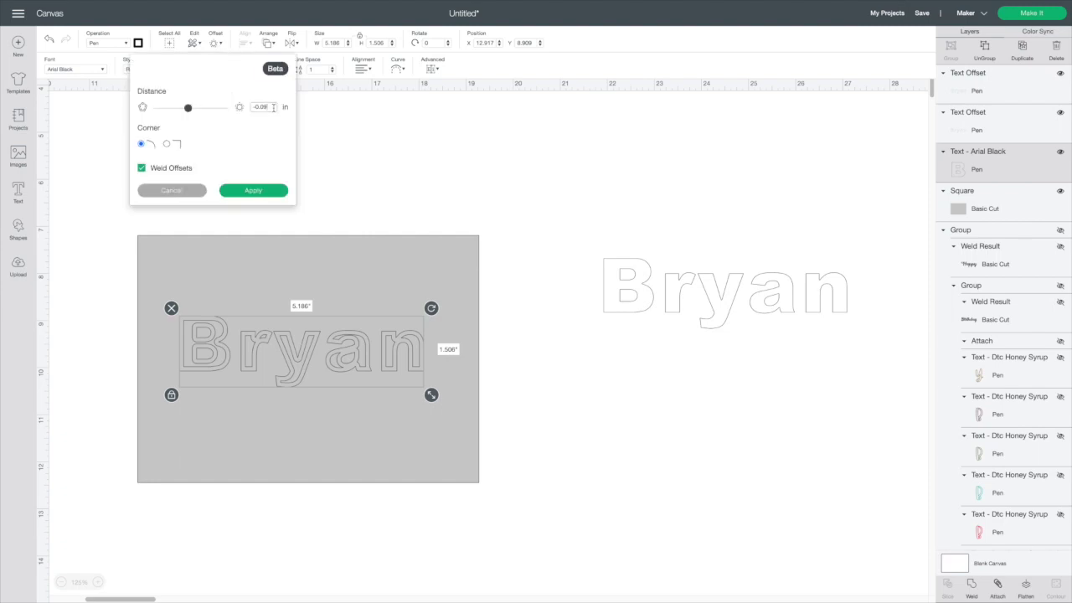
text(-0.05)
key(Return)
click(262, 192)
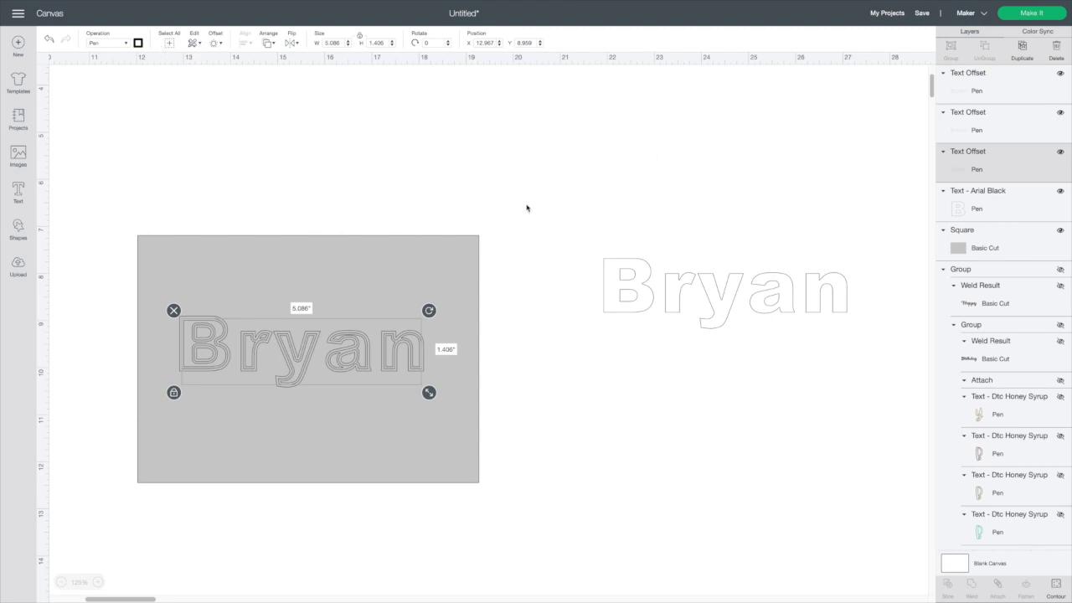
- Add a -0.025 in inward offset and select the spare outline on the right
click(1000, 201)
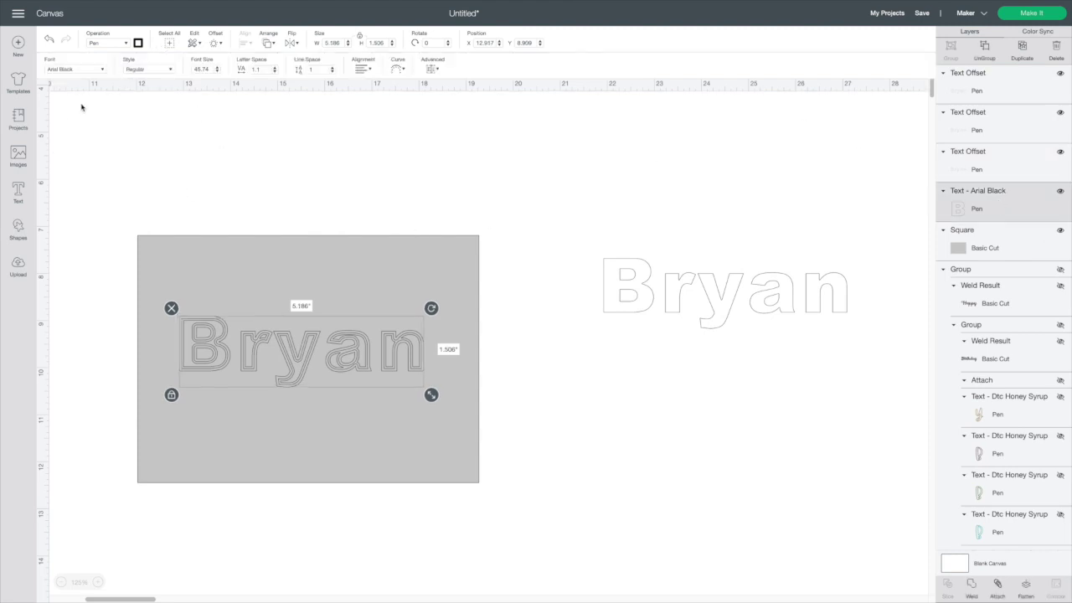
click(216, 43)
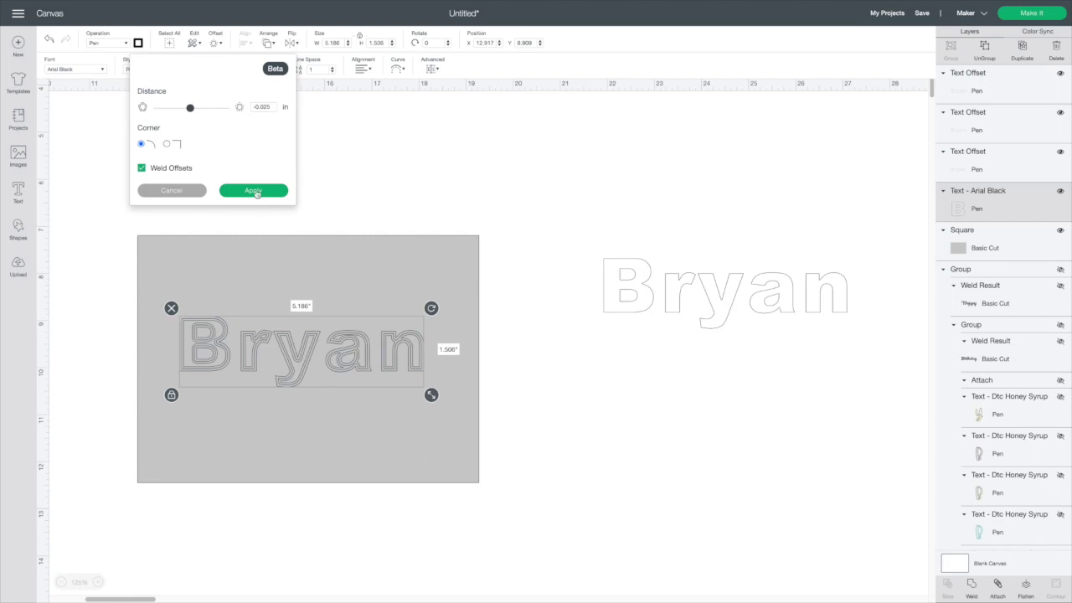
click(254, 191)
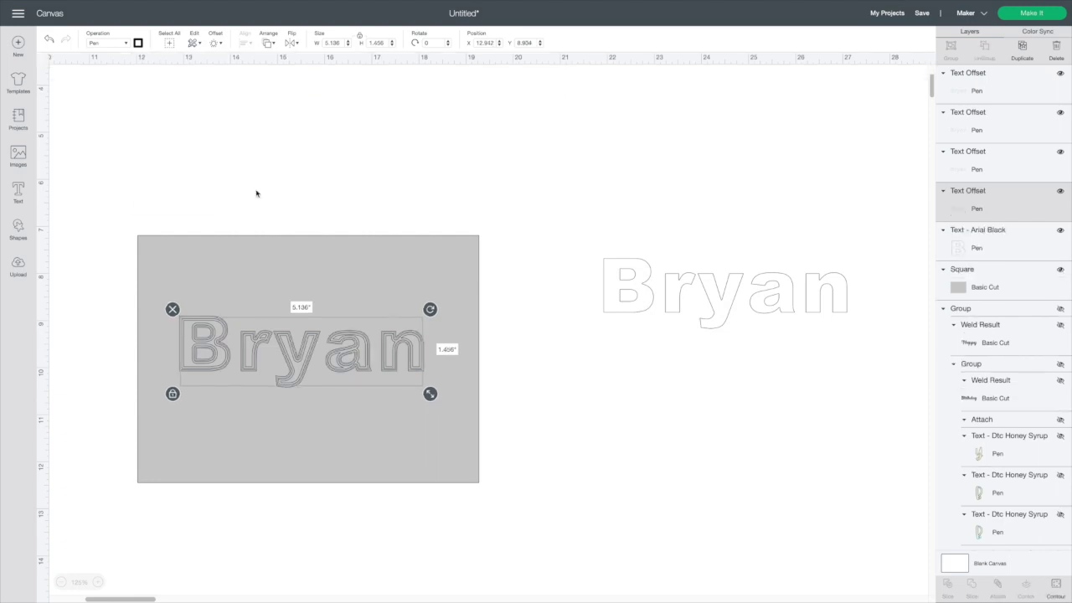
click(739, 289)
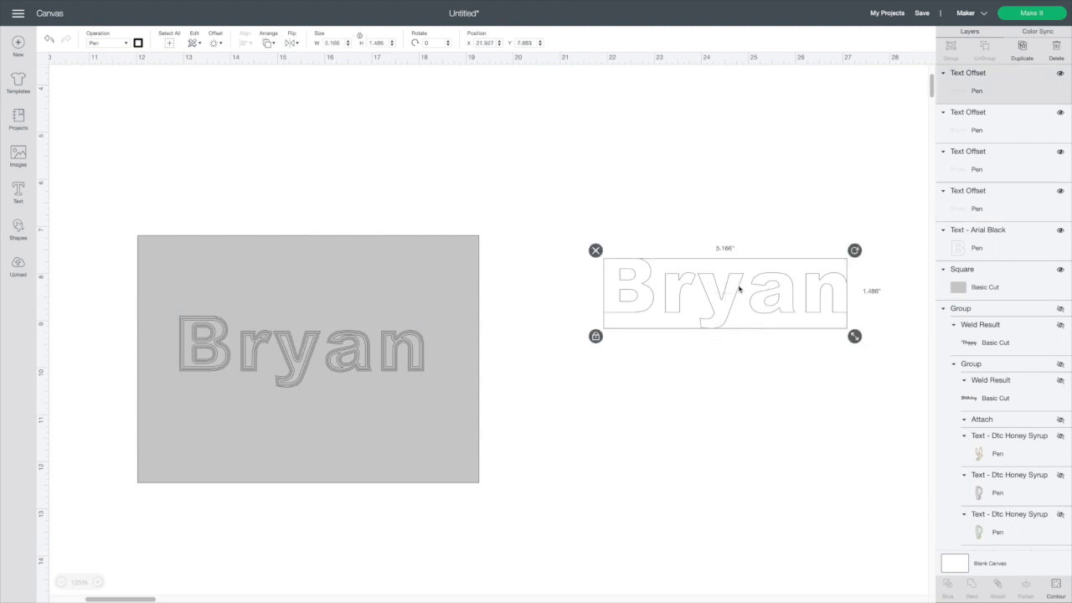
- Delete the spare outline and add another inward offset inside the name
key(Delete)
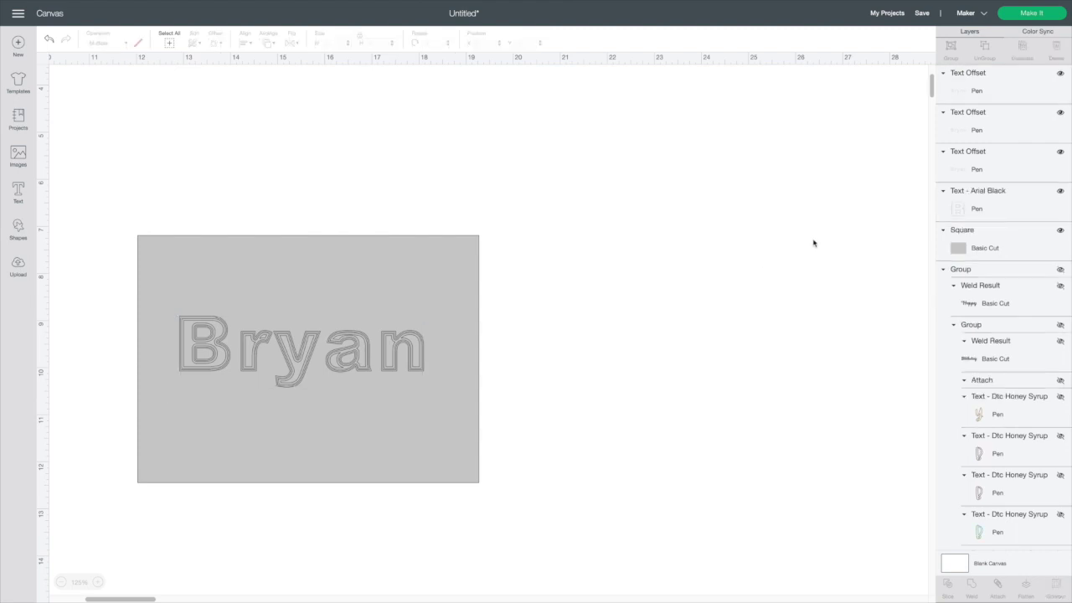
click(997, 198)
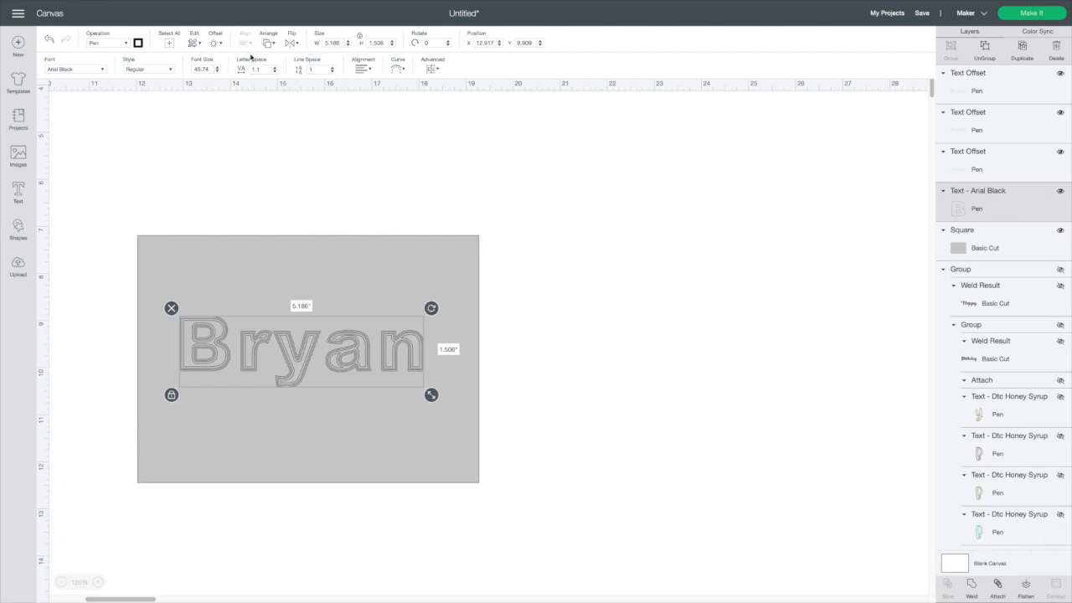
click(217, 43)
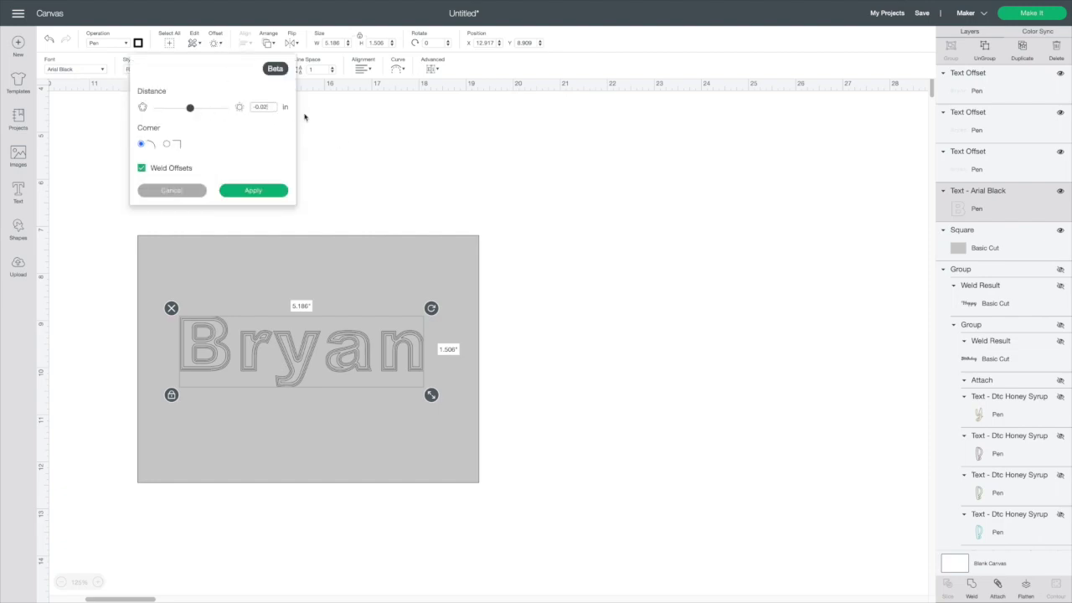
click(253, 191)
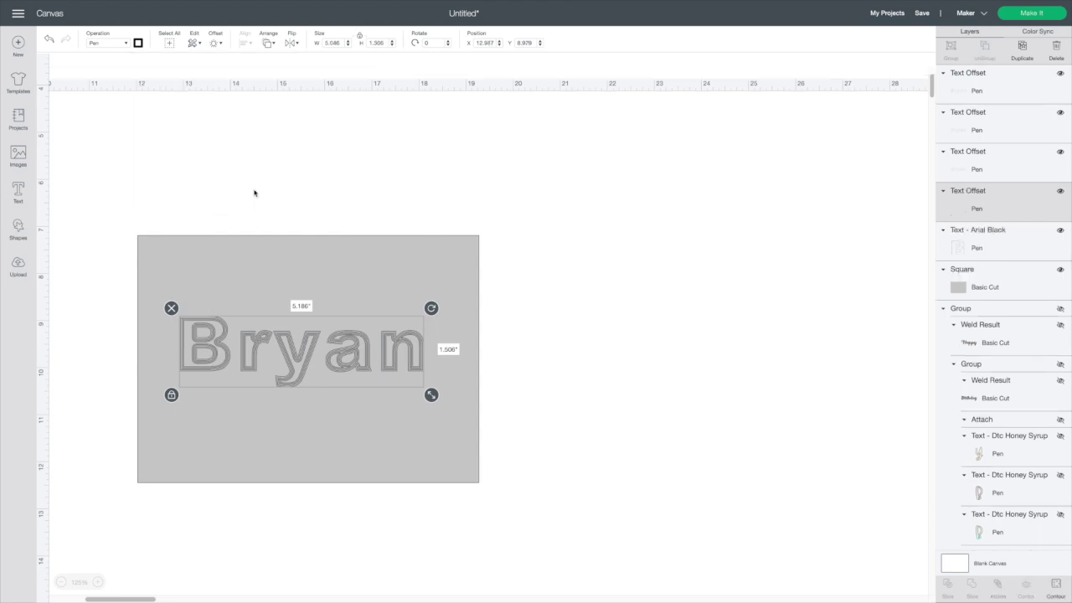
- Add inward offsets of -0.11 in and -0.15 in inside the lettering
click(986, 248)
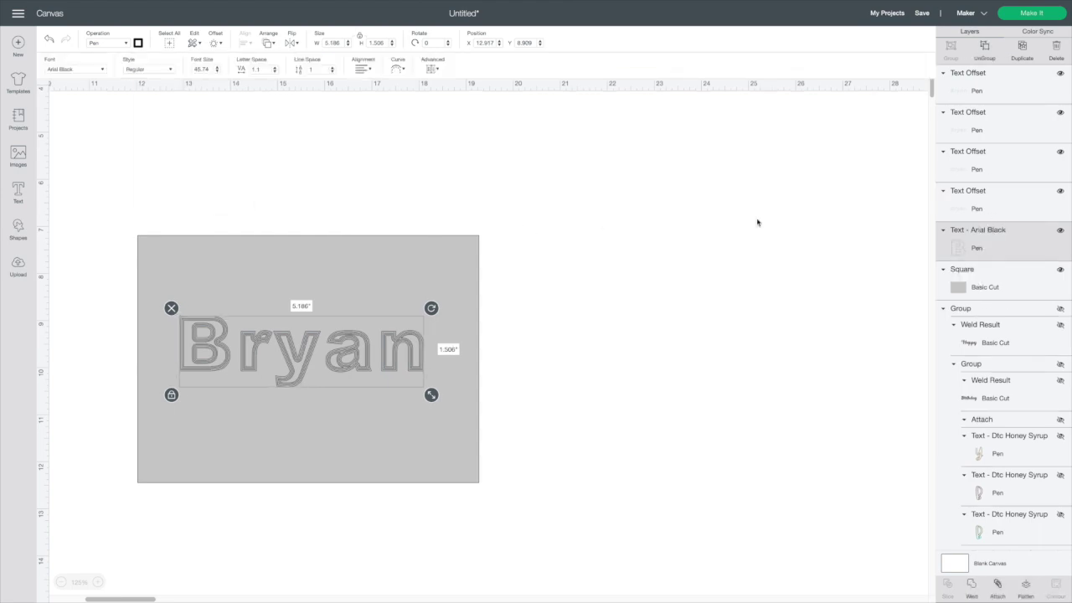
click(221, 46)
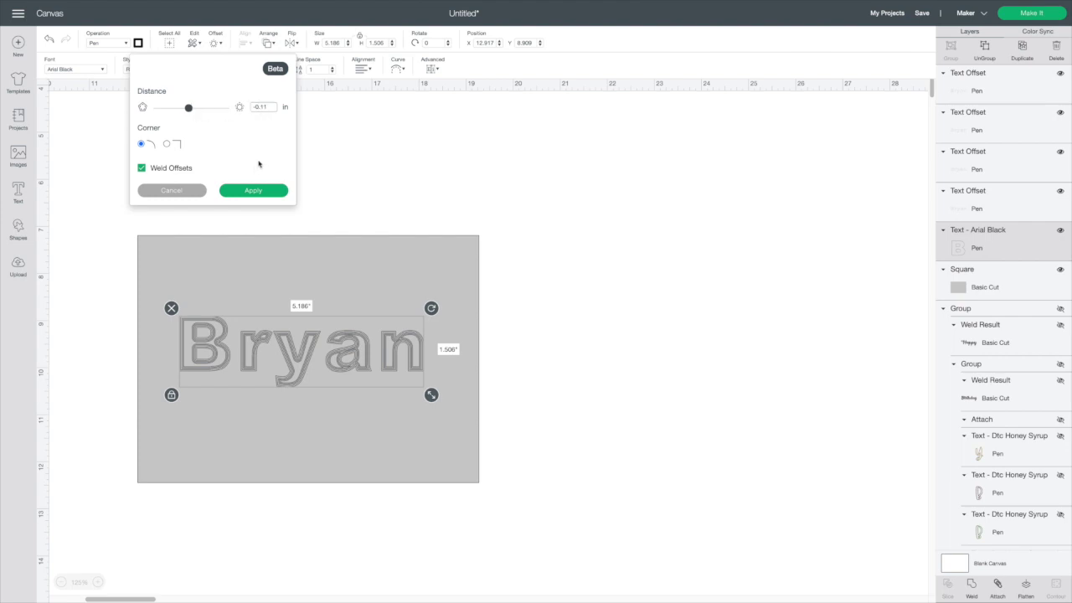
click(250, 192)
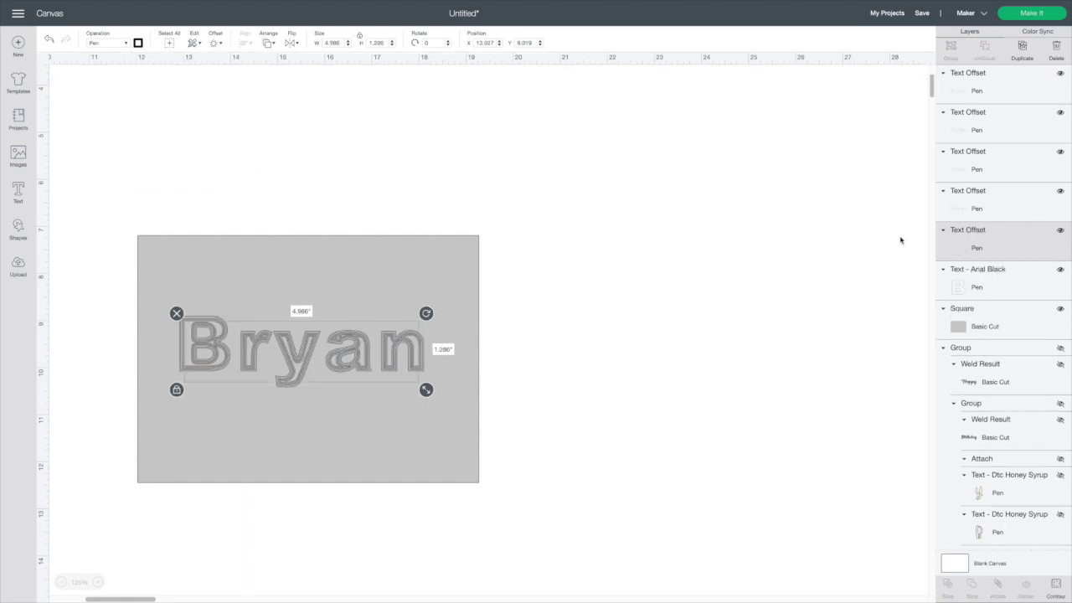
click(1008, 289)
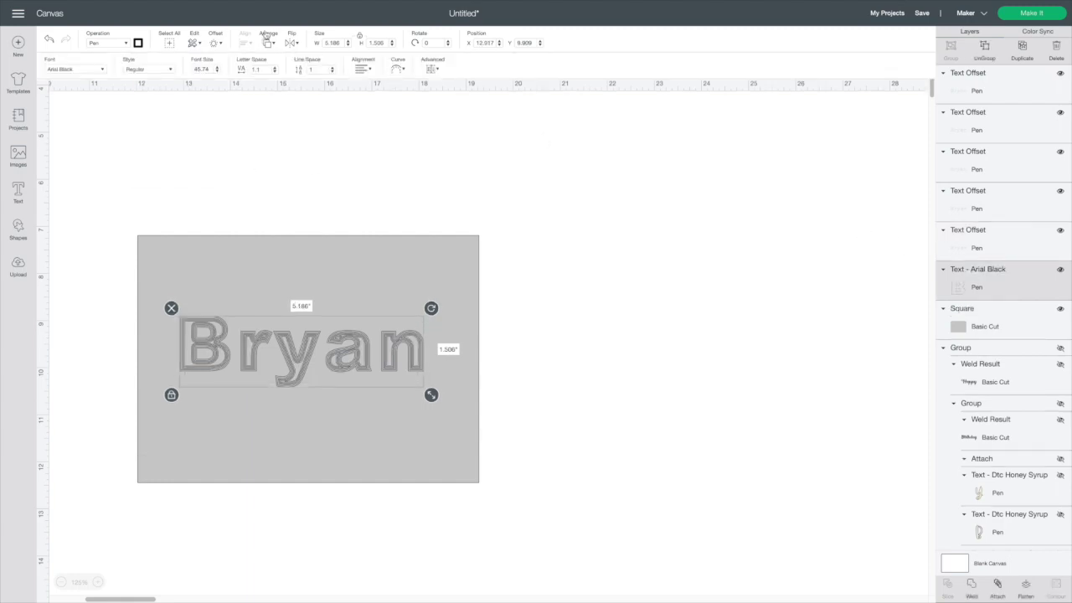
click(217, 44)
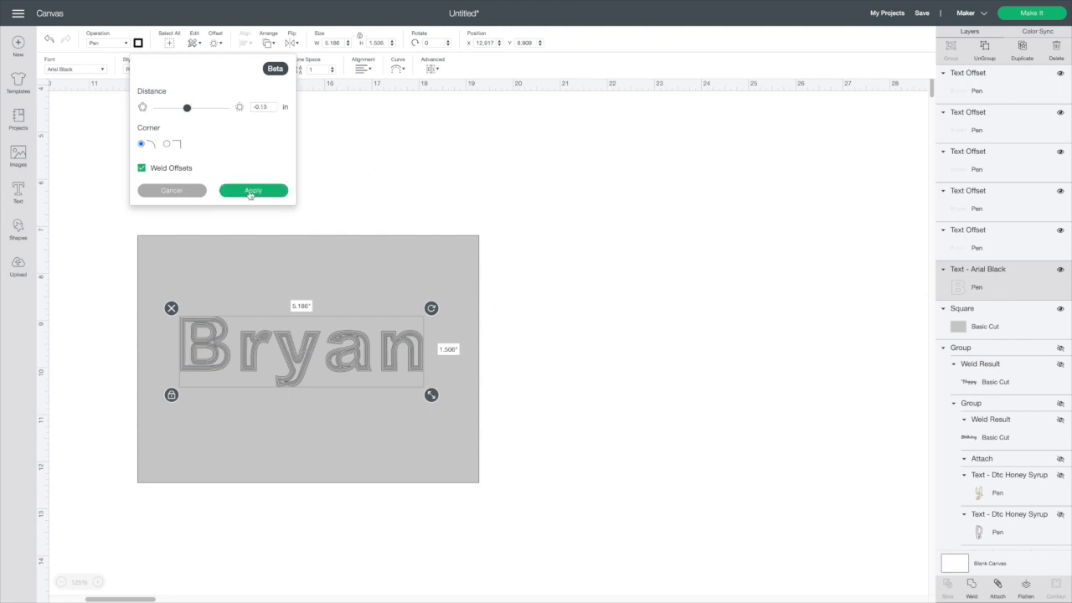
click(252, 191)
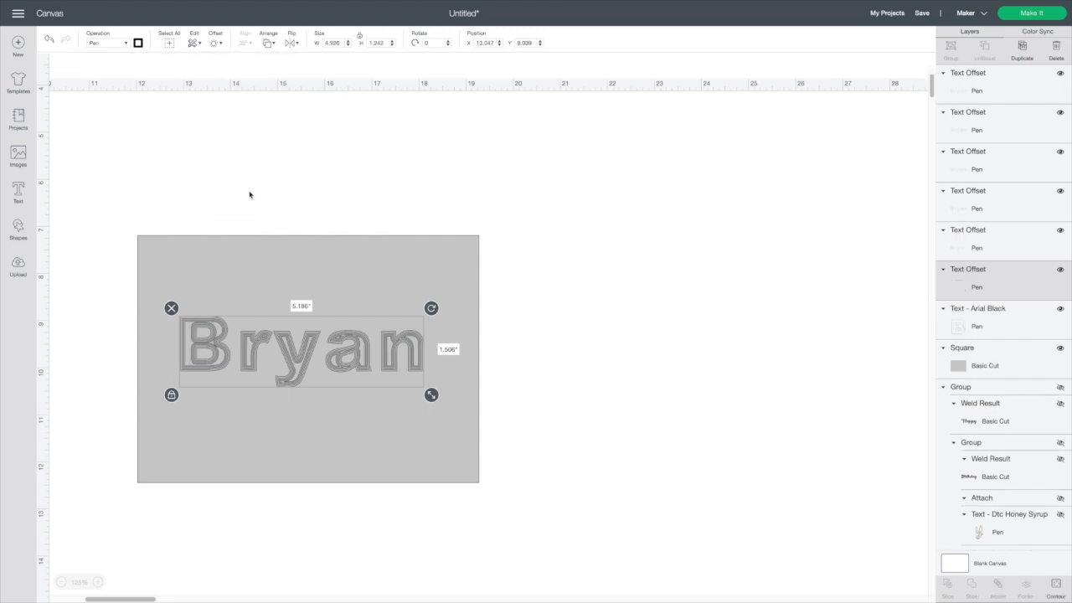
- Add two more deep inward offsets, the last at -0.17 in, then deselect
click(997, 315)
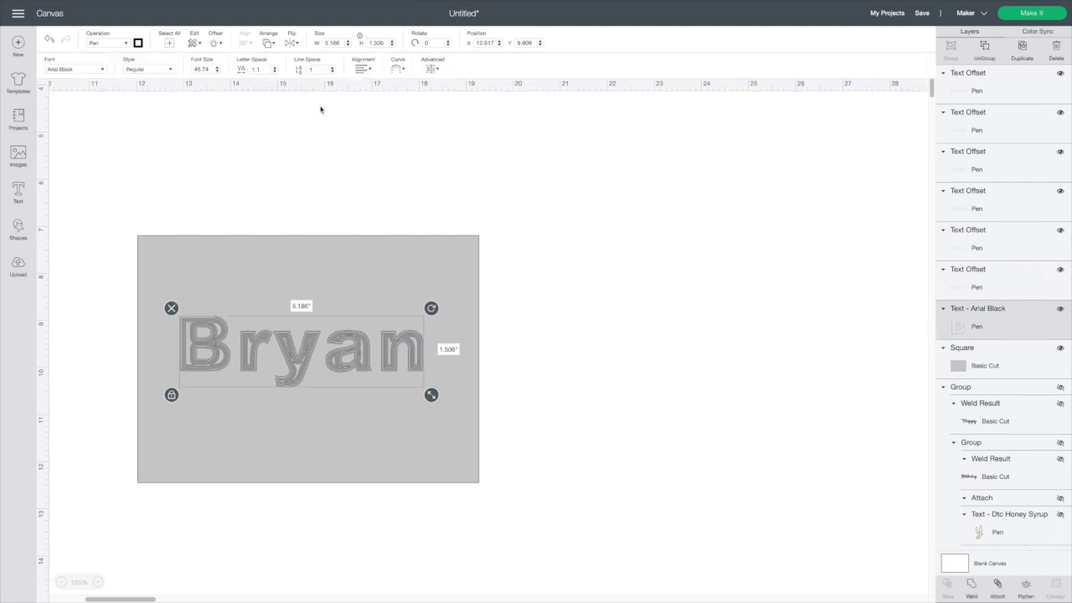
click(222, 45)
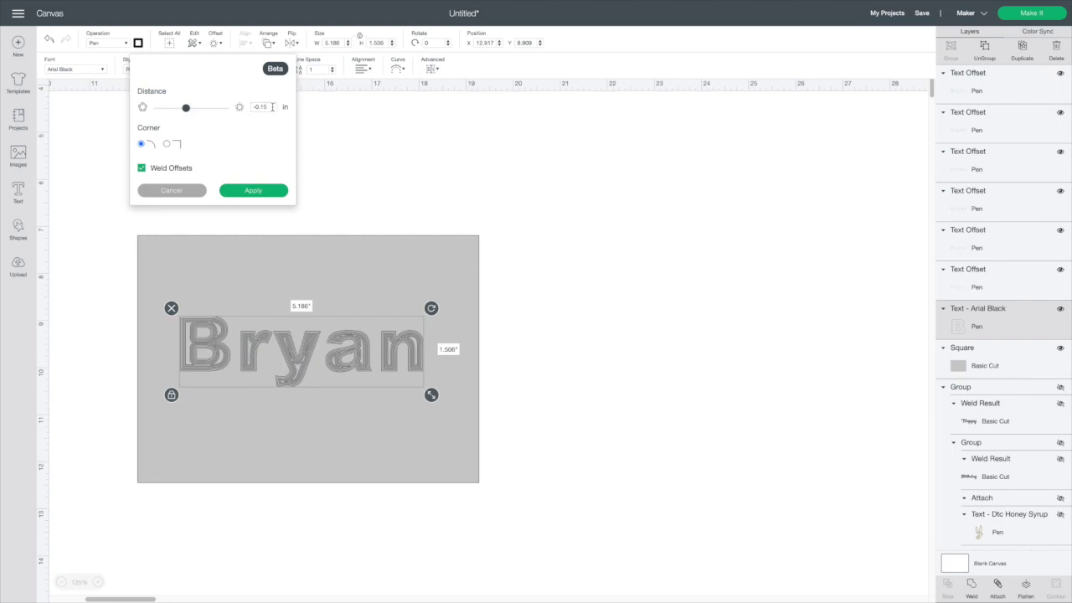
click(252, 191)
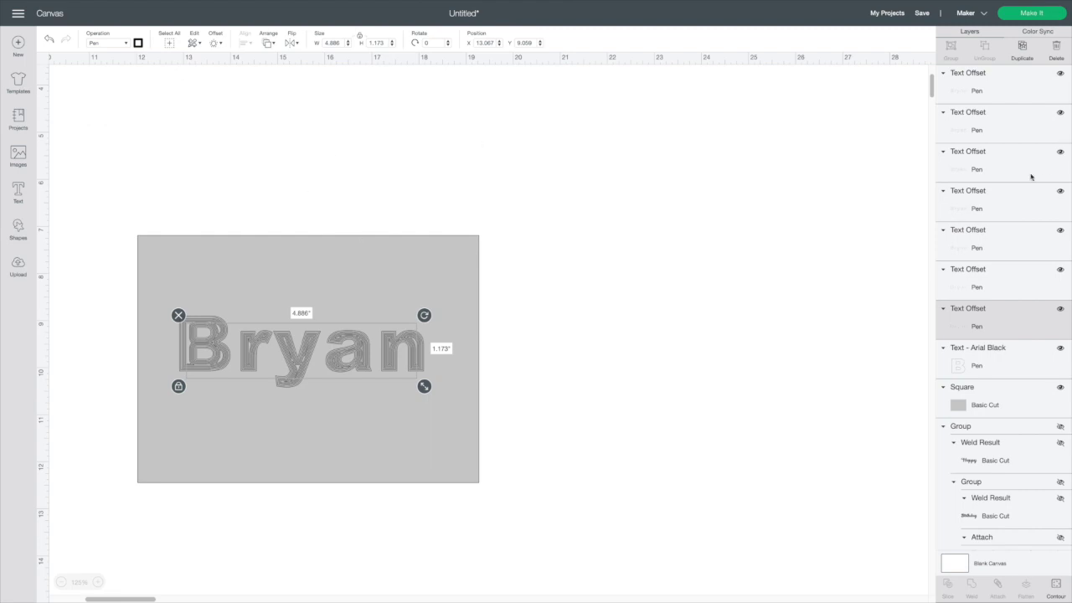
click(992, 357)
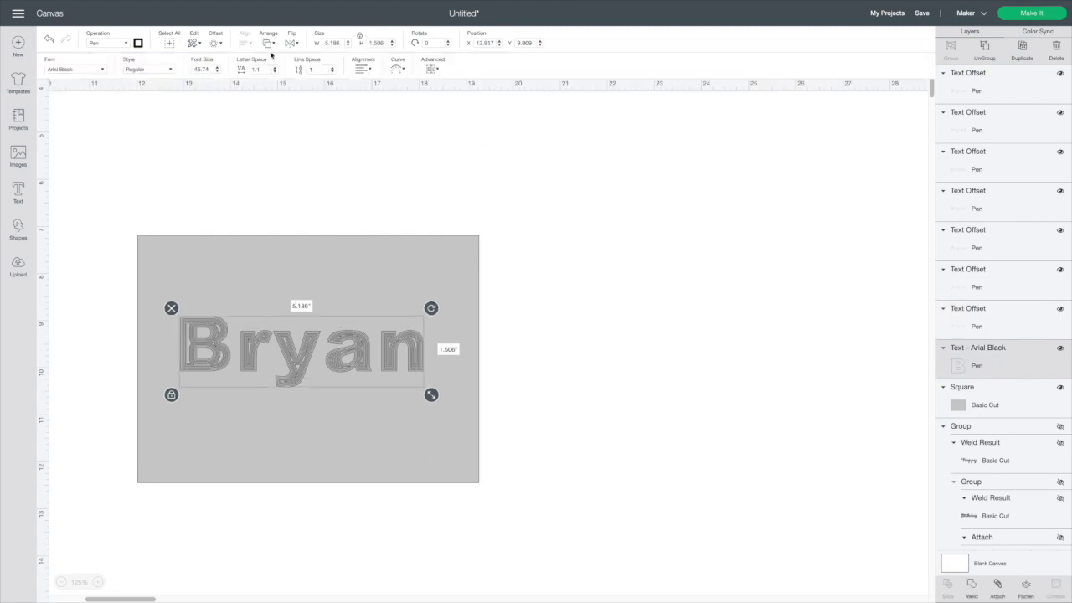
click(217, 44)
click(272, 107)
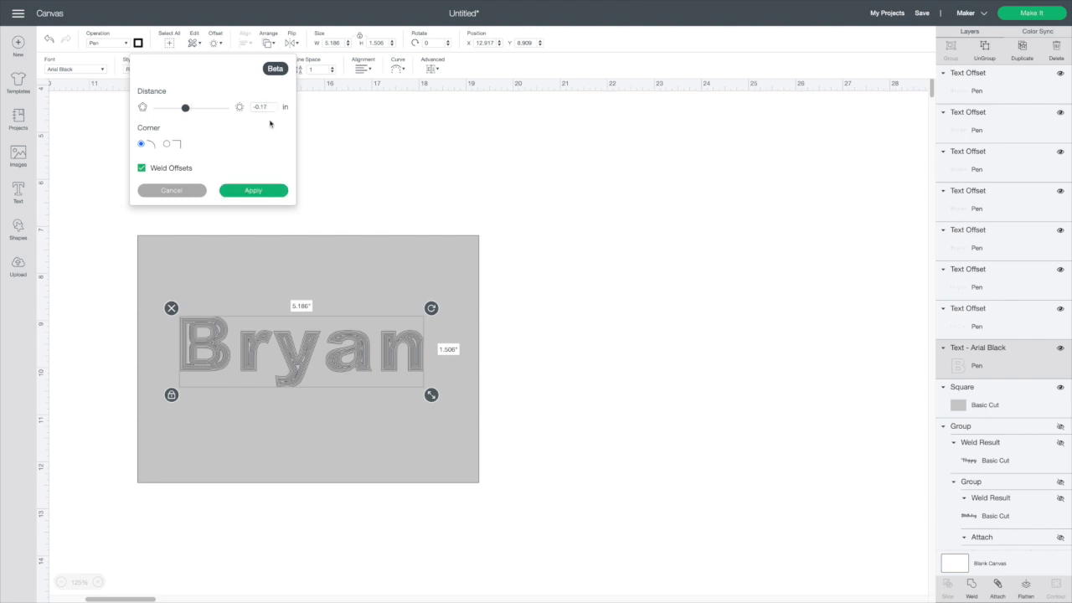
click(255, 191)
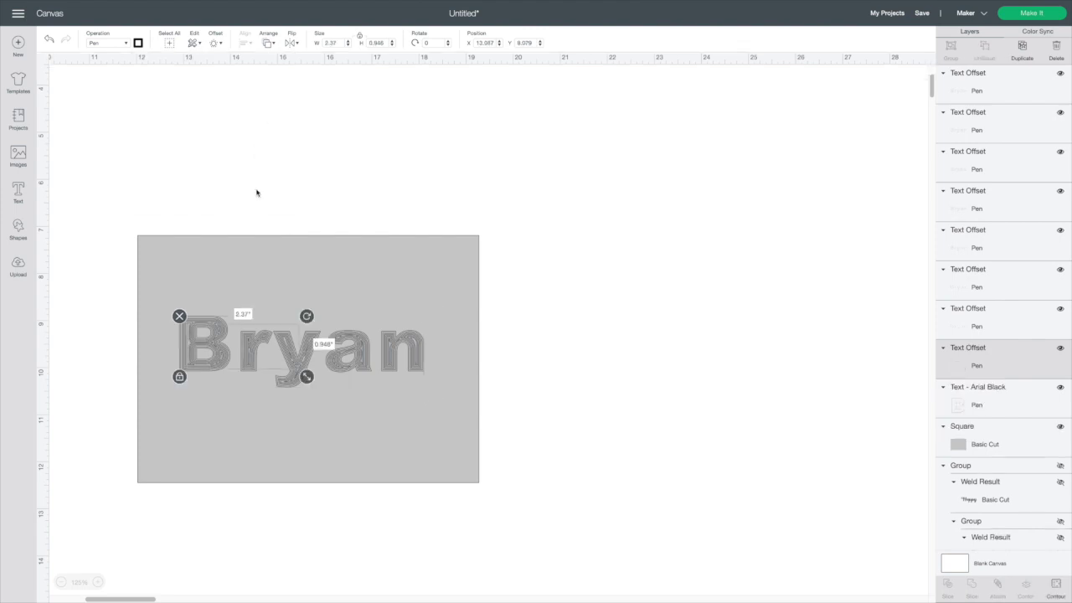
click(283, 172)
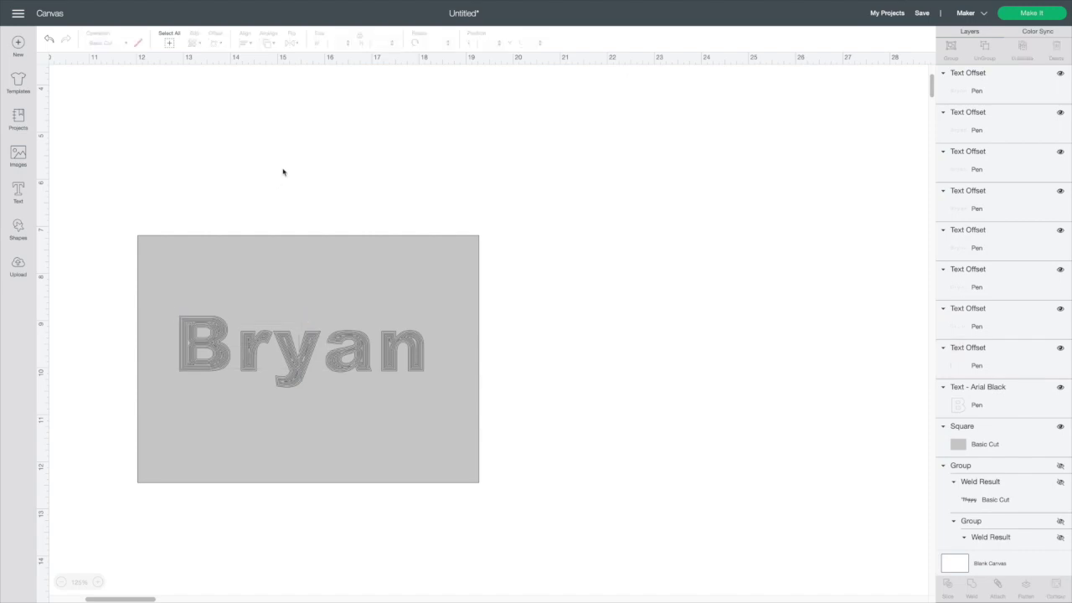
- Hide the envelope square, attach the name with its eight offsets, then show the square again
click(348, 249)
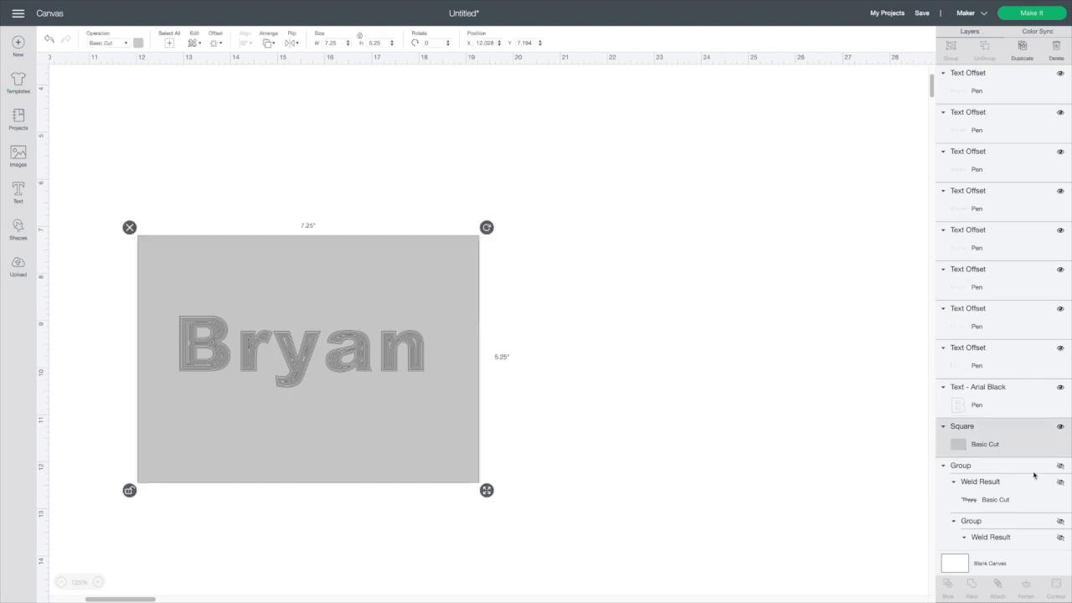
click(1060, 428)
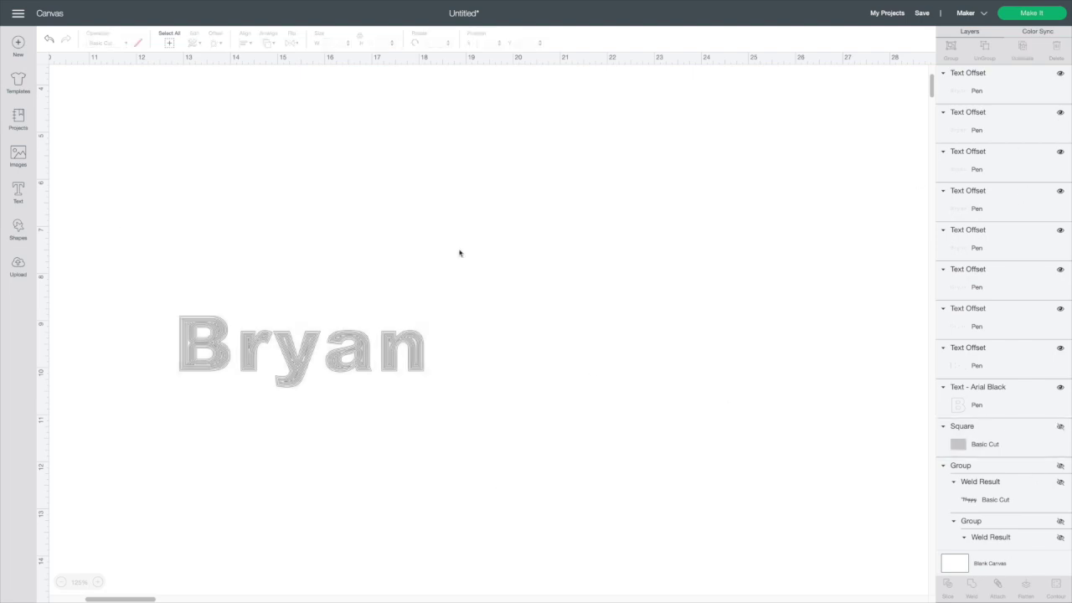
drag(462, 316, 160, 390)
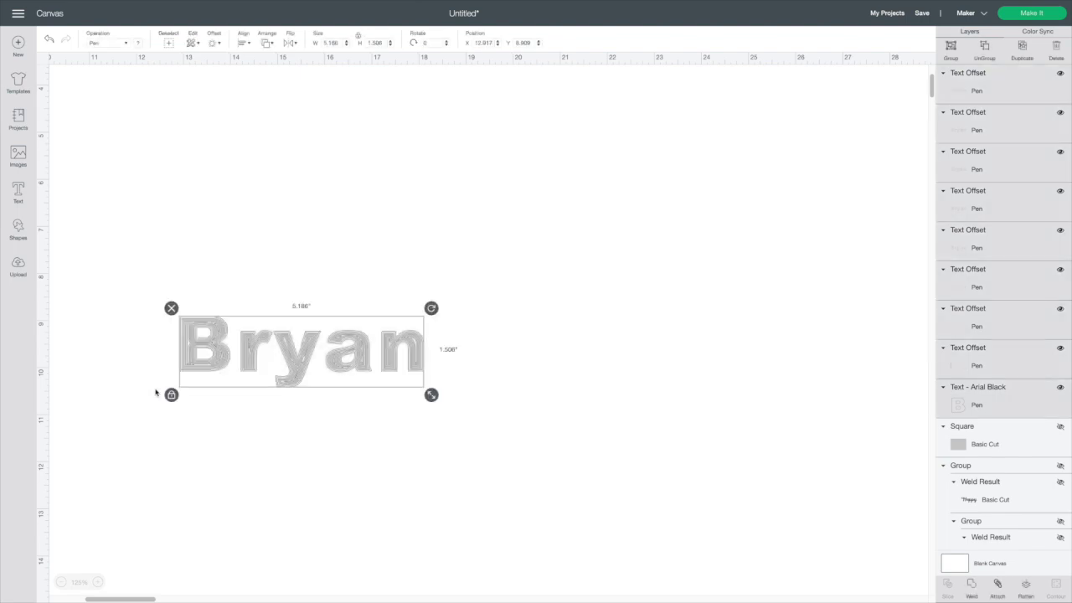
click(997, 589)
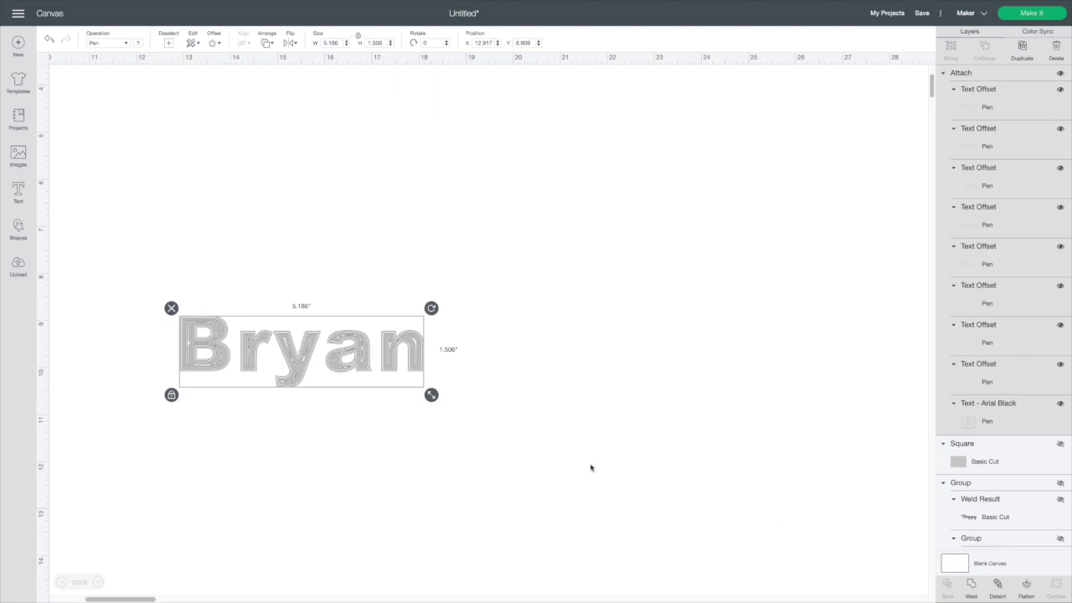
click(1060, 445)
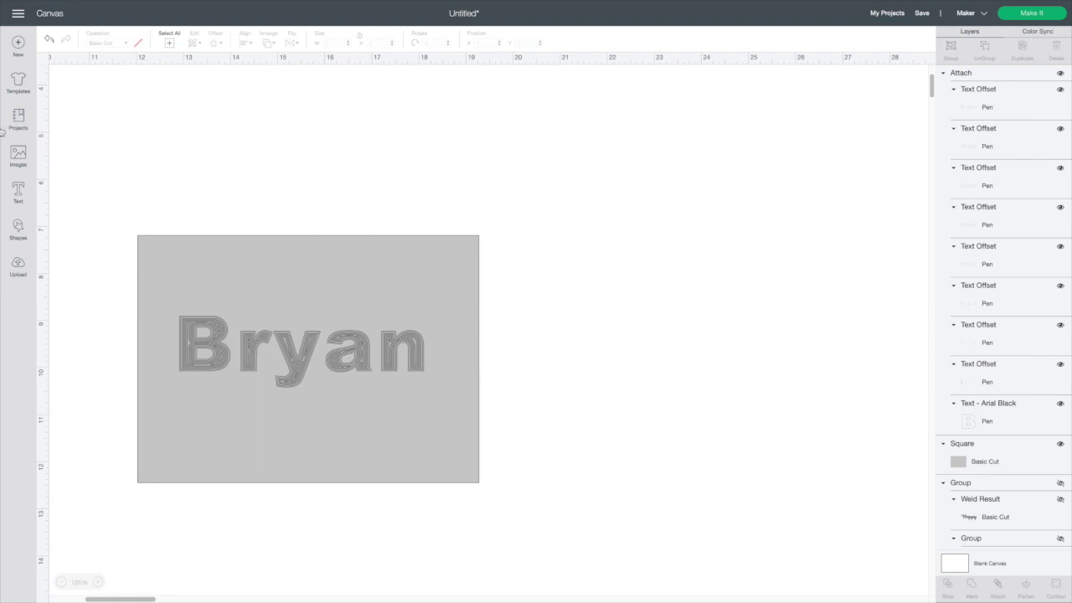
click(18, 233)
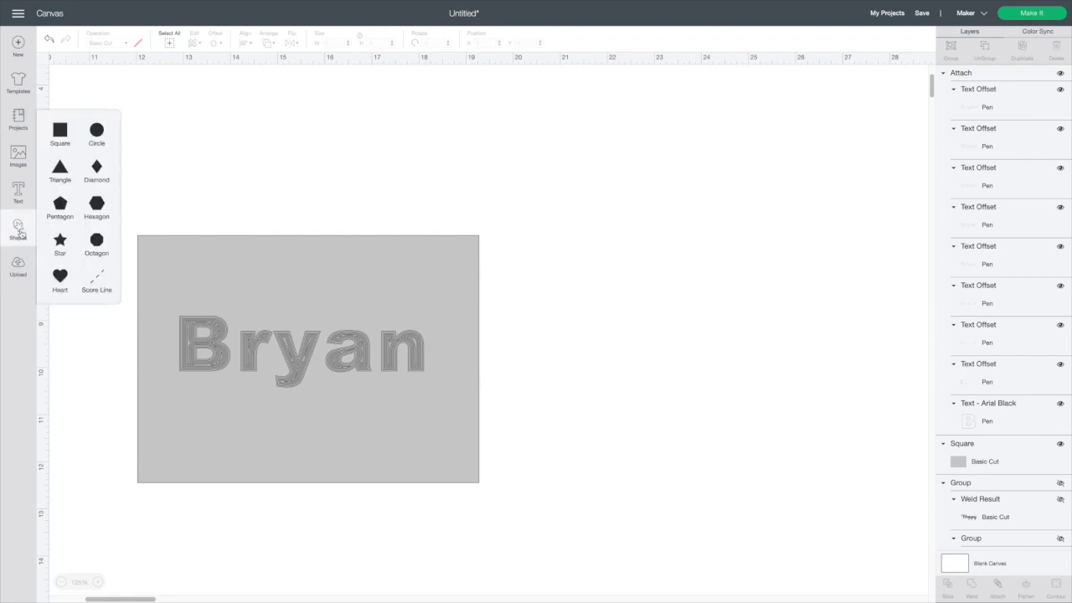
- Add a 0.75 in light grey circle to the right of the envelope
click(97, 132)
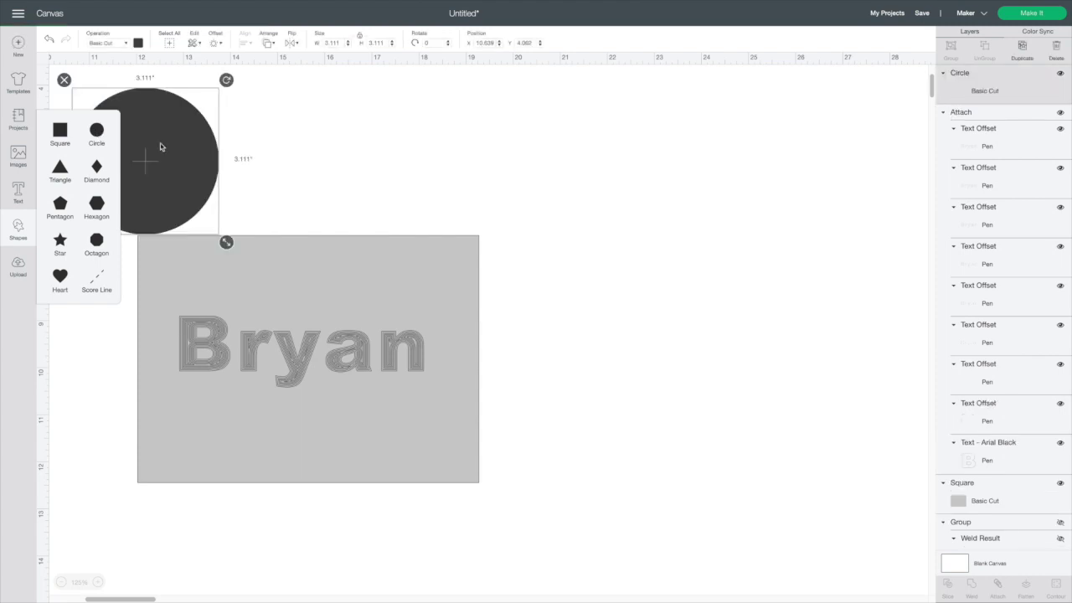
drag(160, 147, 636, 285)
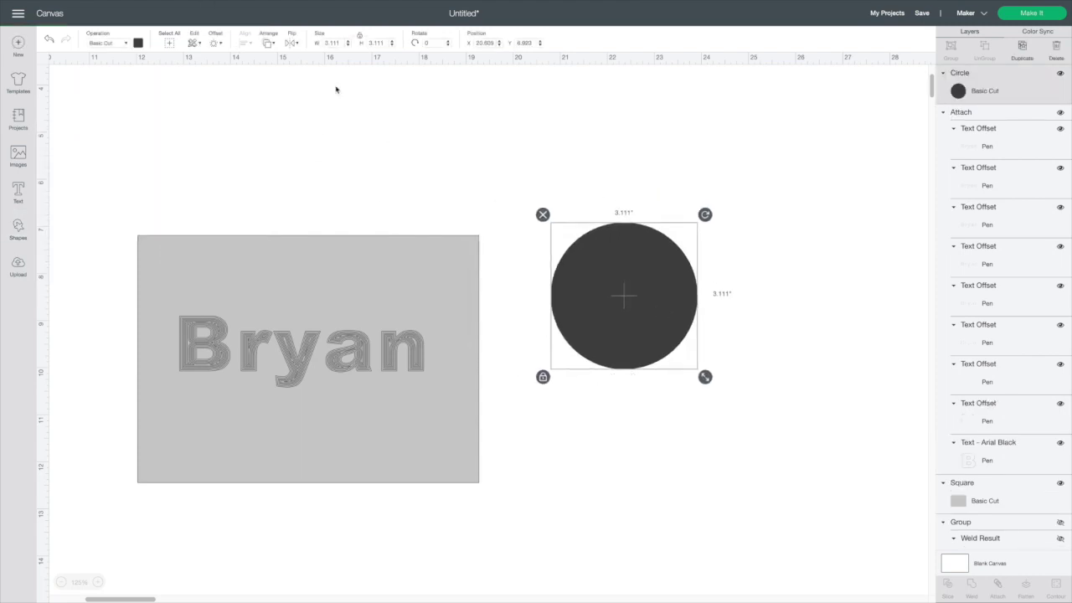
click(341, 42)
text(.75)
key(Return)
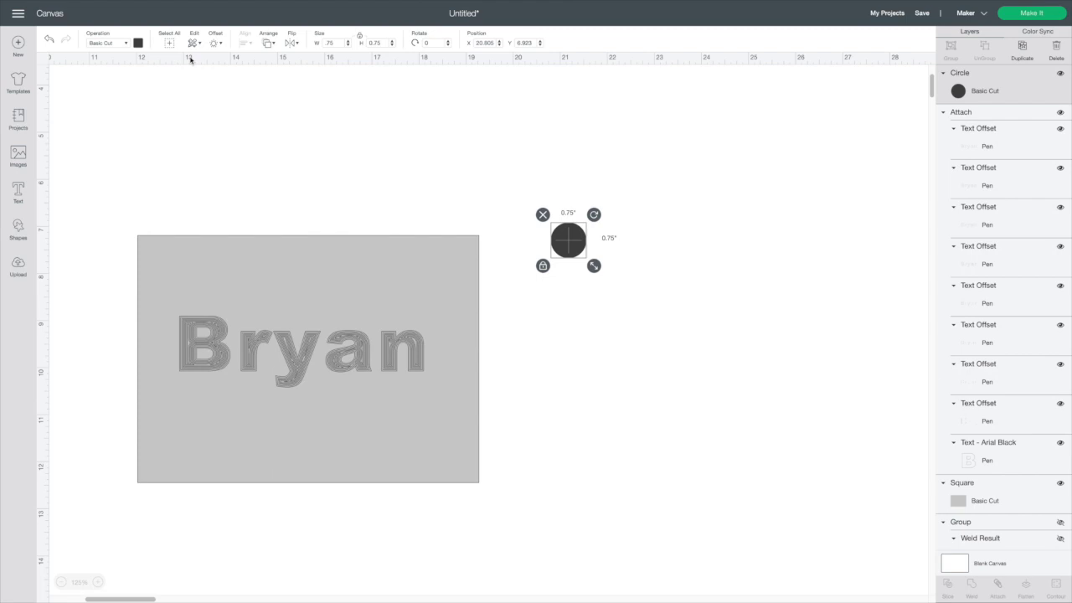
scroll(240, 143, up, 1)
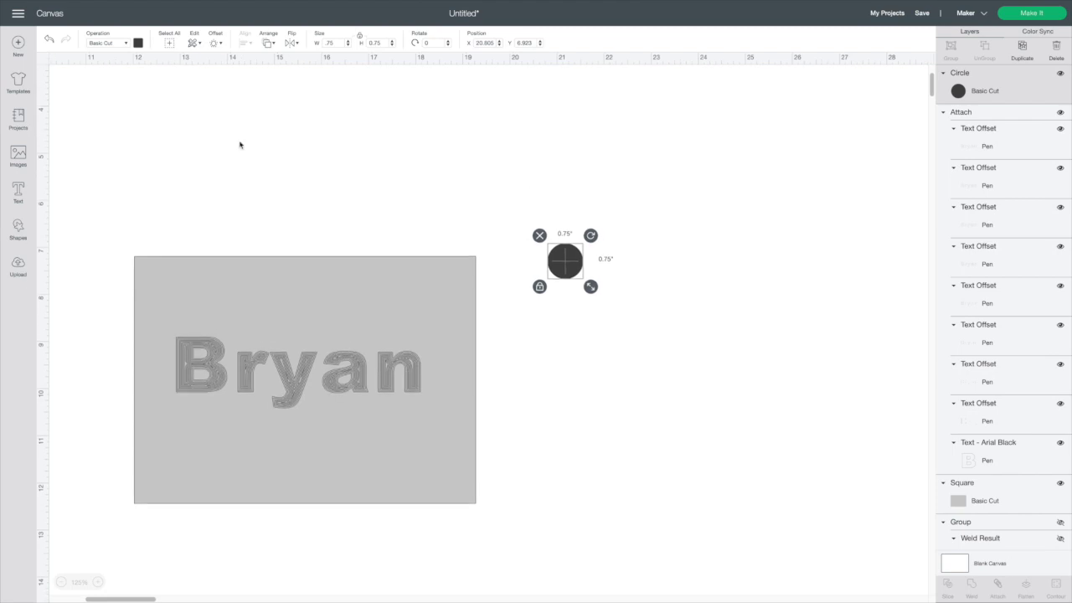
click(139, 43)
click(162, 117)
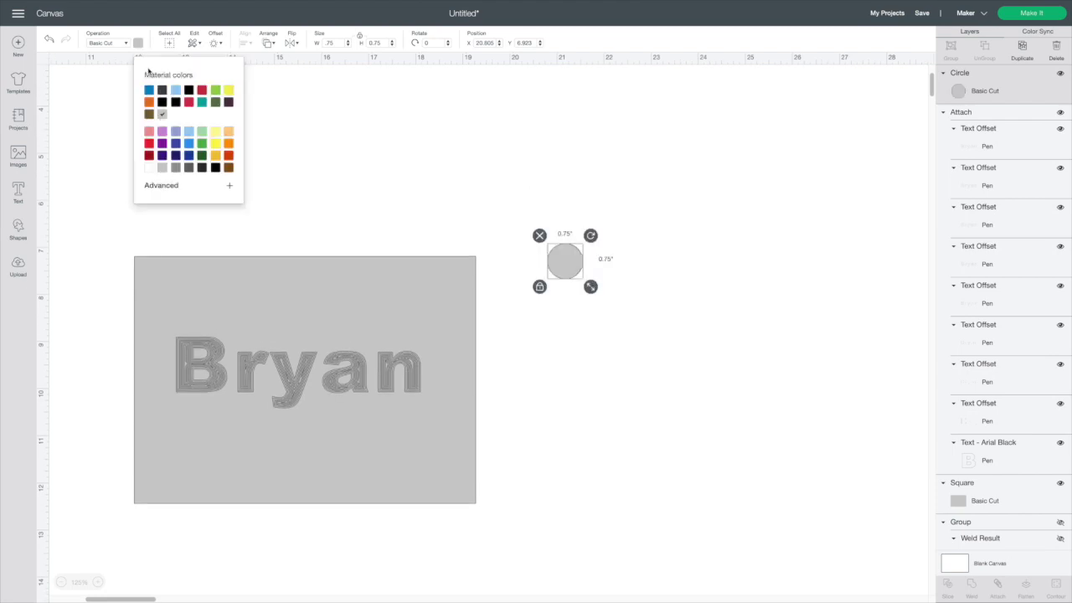
click(93, 105)
click(565, 261)
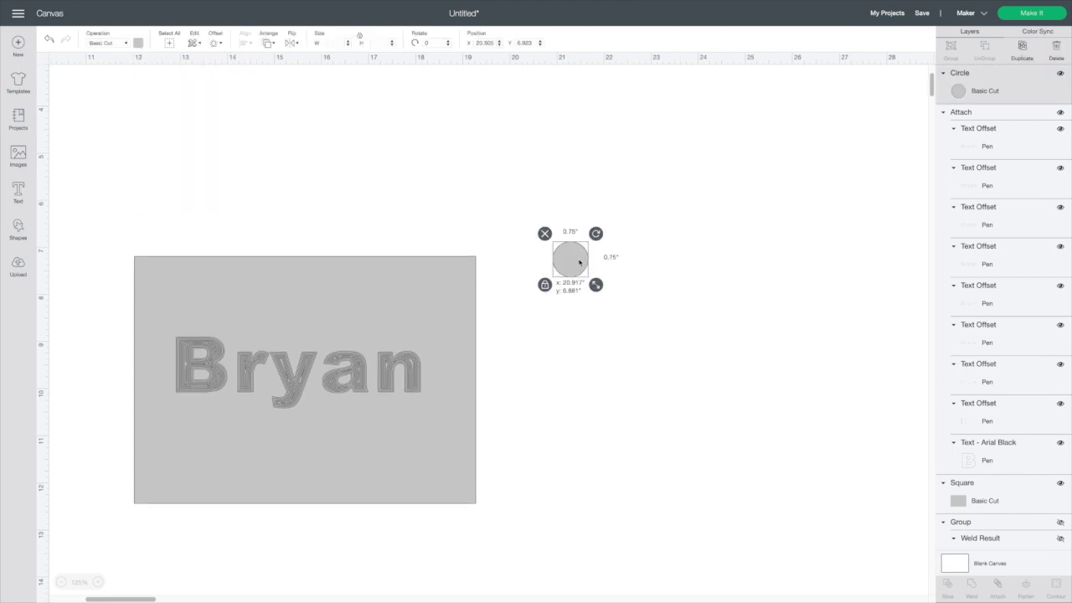
drag(565, 262, 578, 255)
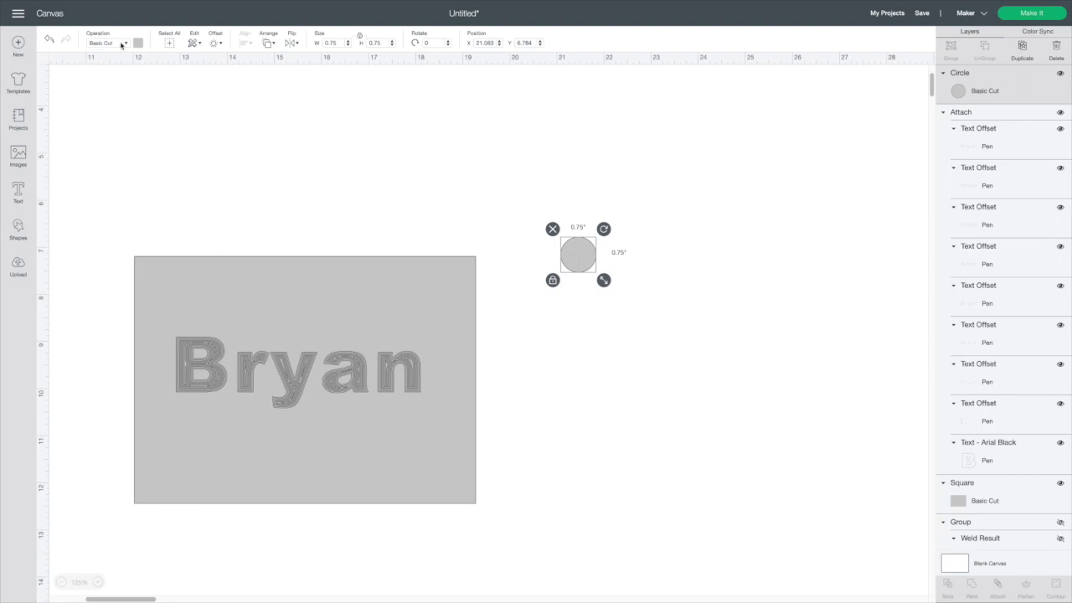
- Add a text layer with the letter B and move it beside the circle
click(31, 186)
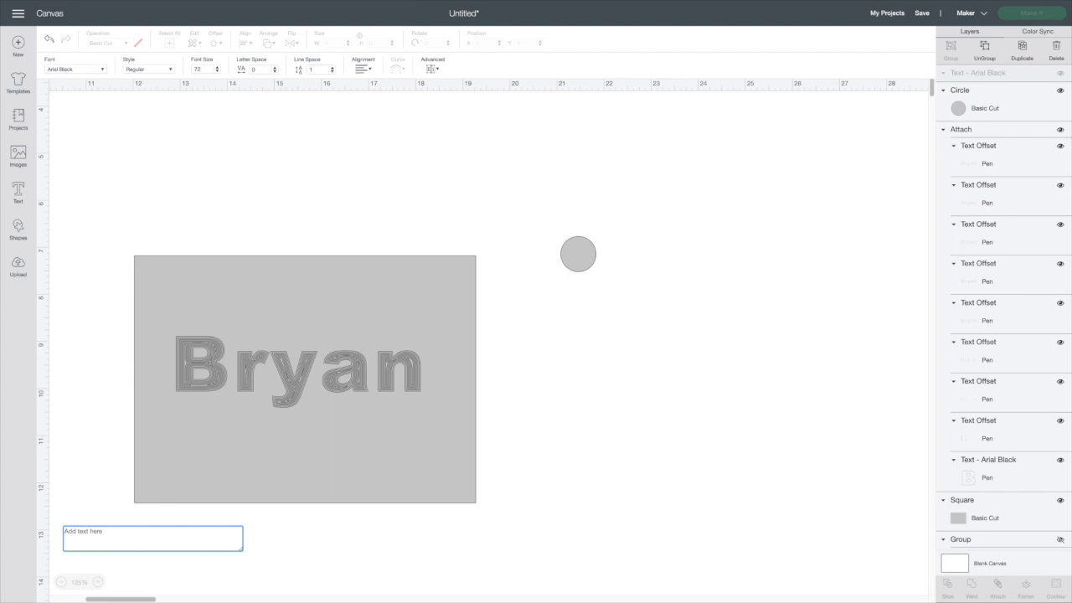
text(B)
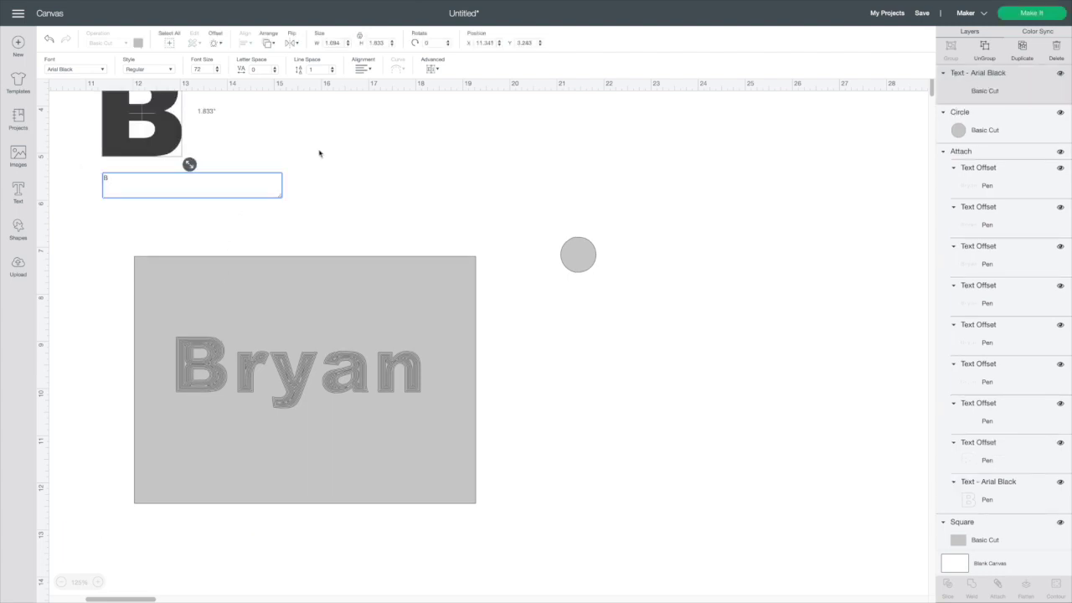
click(319, 153)
drag(144, 134, 469, 216)
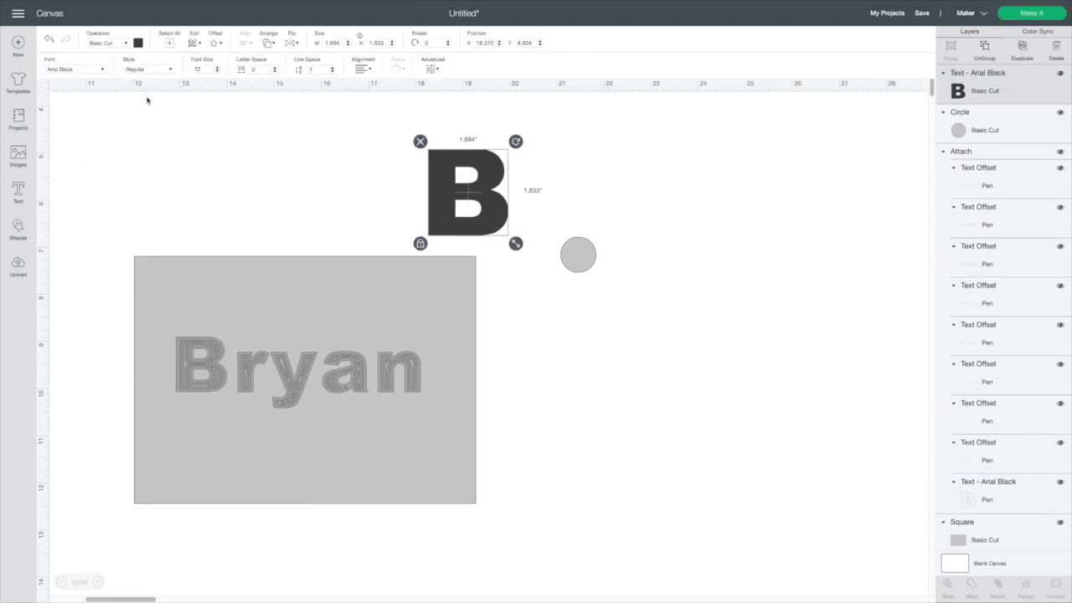
click(97, 70)
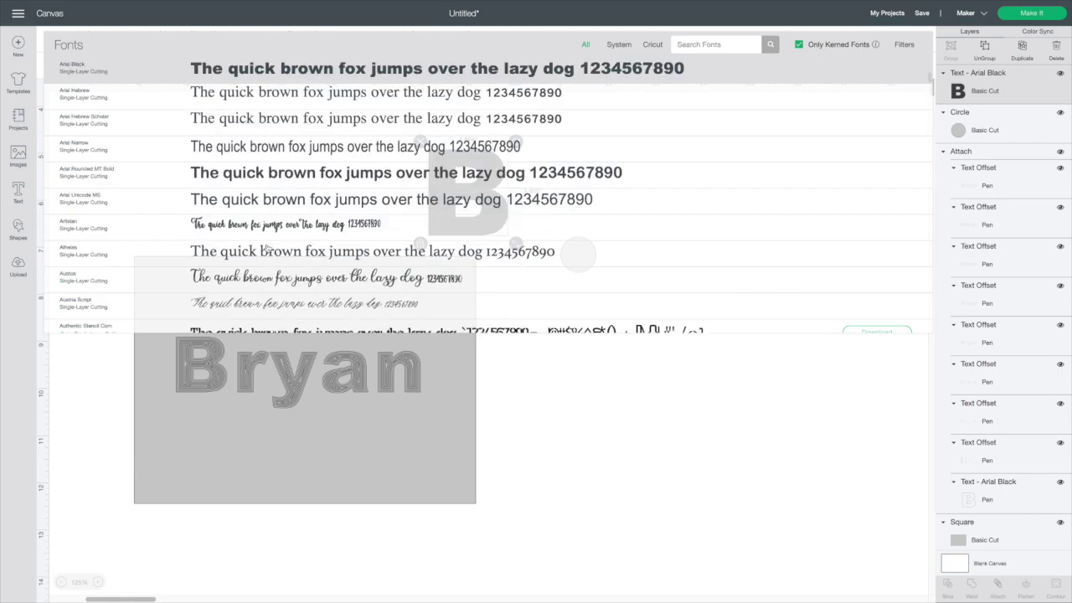
- Set the B in Authy, shrink it into the circle, and make it draw with pen
scroll(266, 248, down, 5)
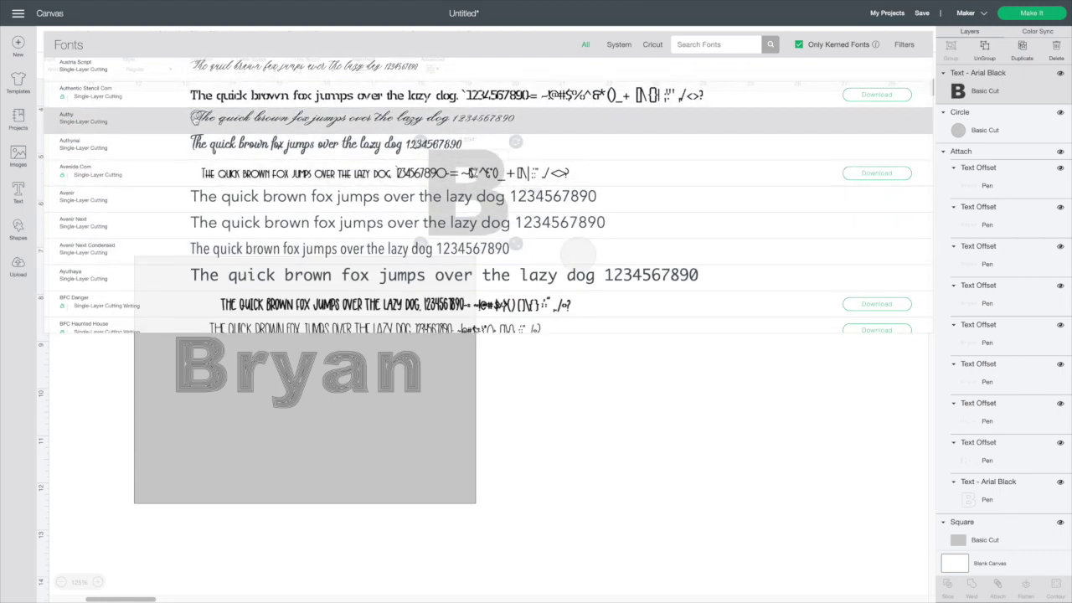
click(194, 119)
drag(435, 216, 551, 250)
drag(618, 281, 577, 255)
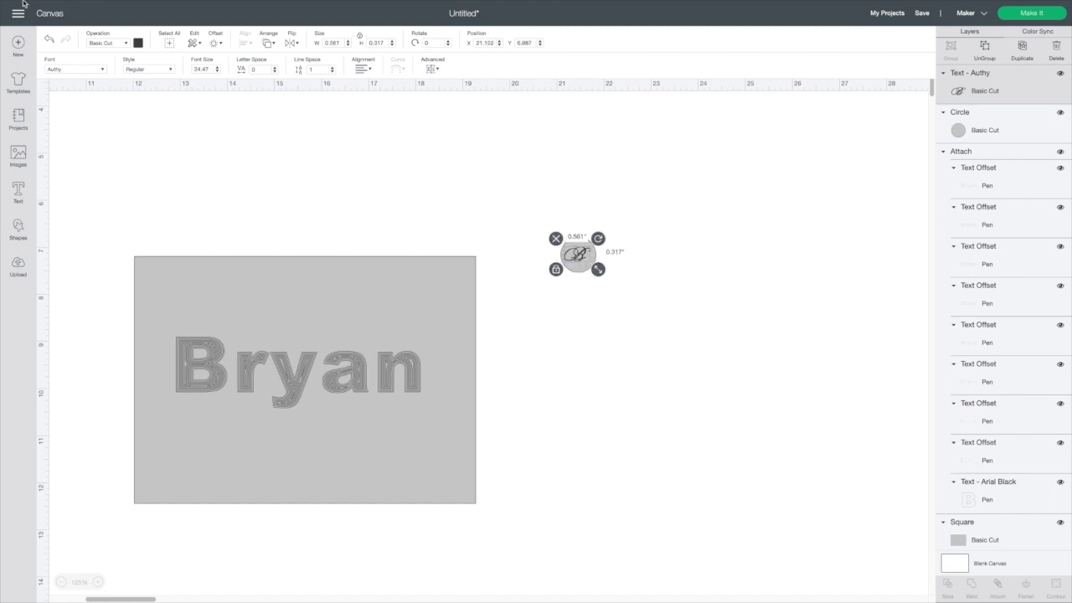
click(126, 44)
click(107, 132)
- Zoom in on the label and enlarge the script B slightly to 0.61 in wide
click(97, 581)
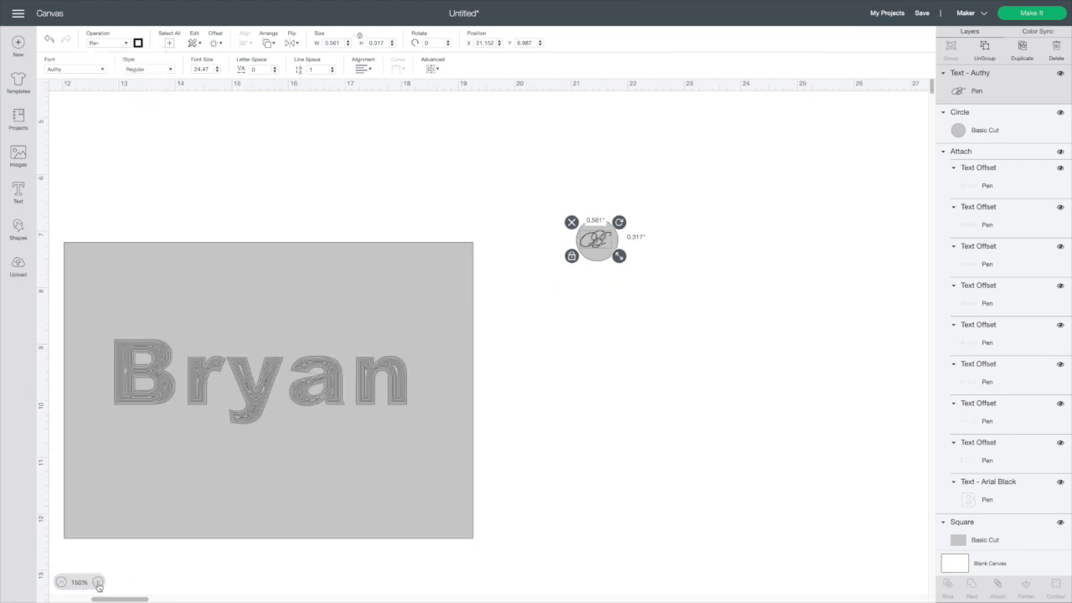
click(97, 581)
click(97, 581)
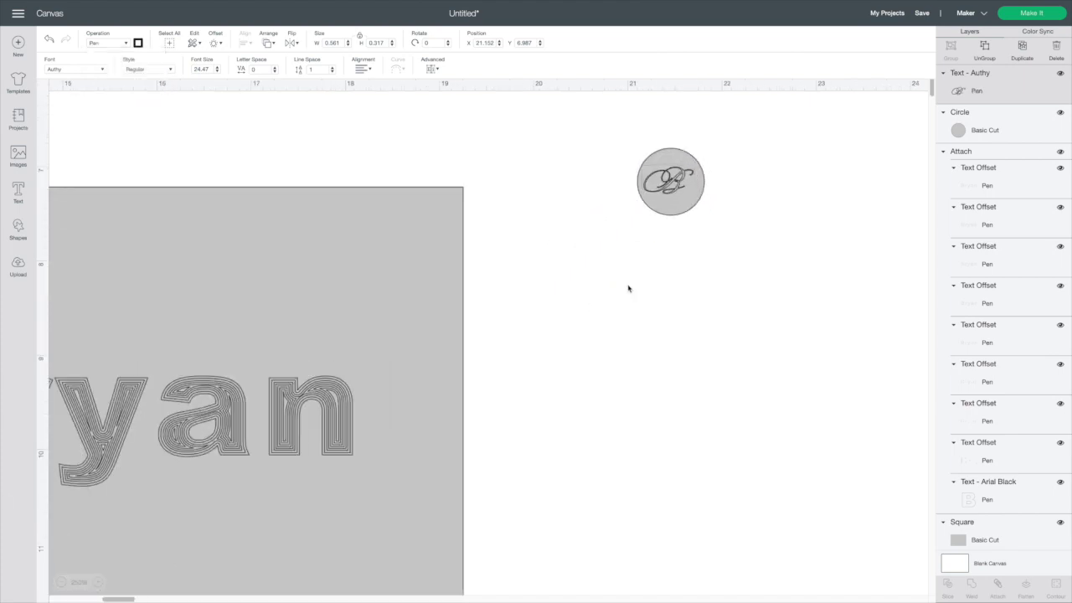
scroll(629, 287, right, 3)
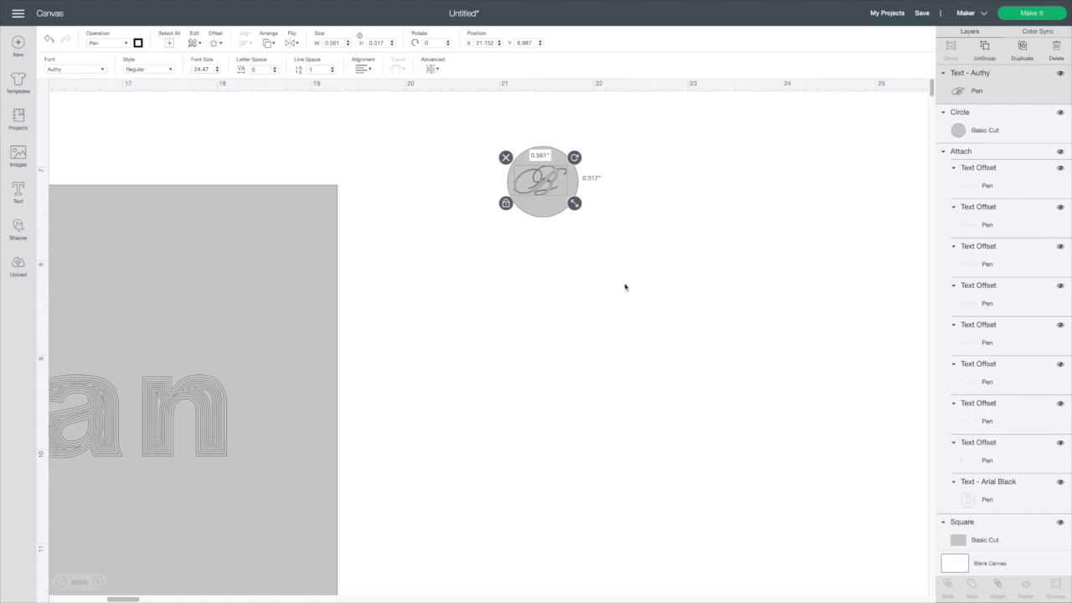
click(649, 201)
click(549, 190)
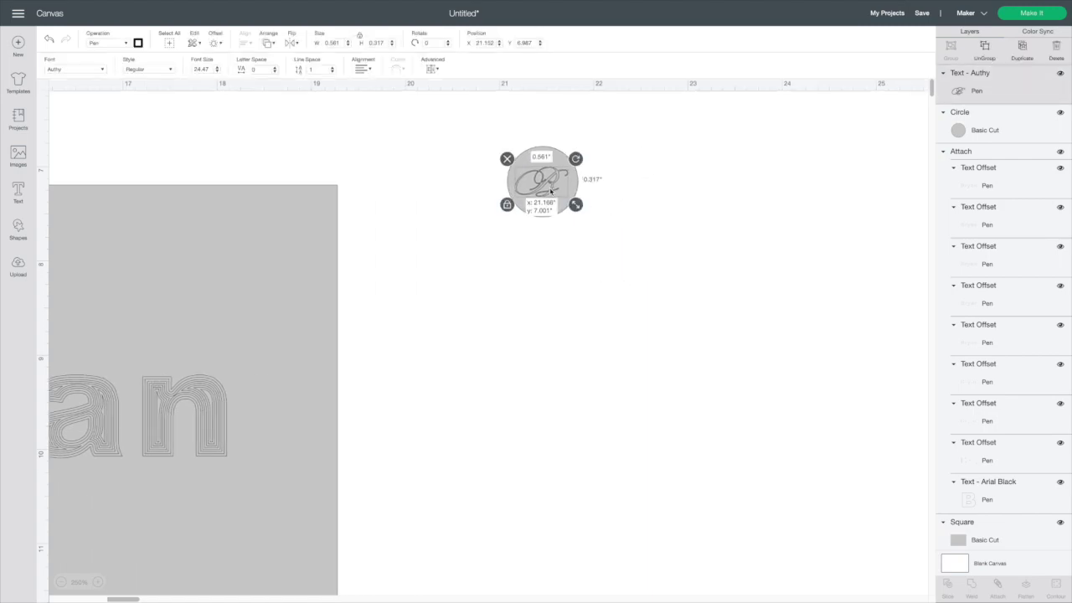
drag(580, 208, 550, 188)
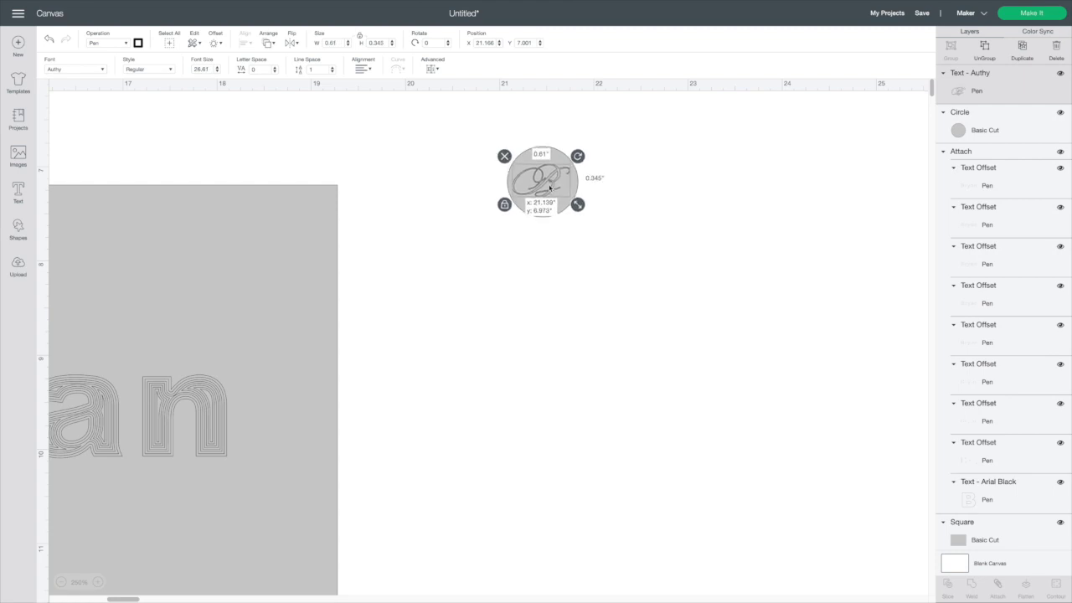
click(514, 268)
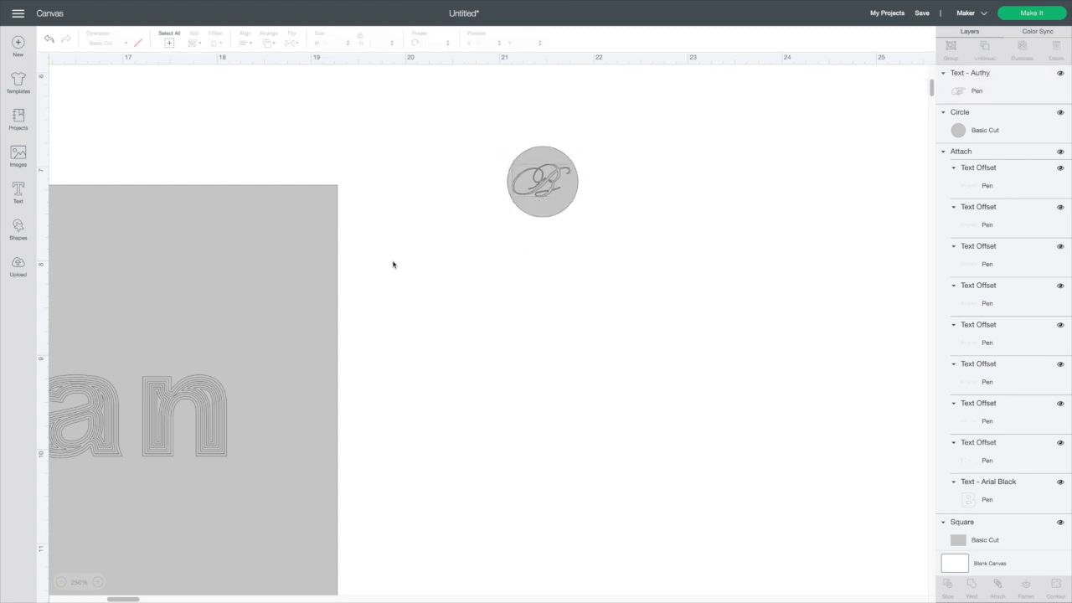
click(566, 173)
- Send the project to the Prepare screen and show mat 2, Basic Cut, with the envelope rectangle
click(669, 219)
click(1023, 16)
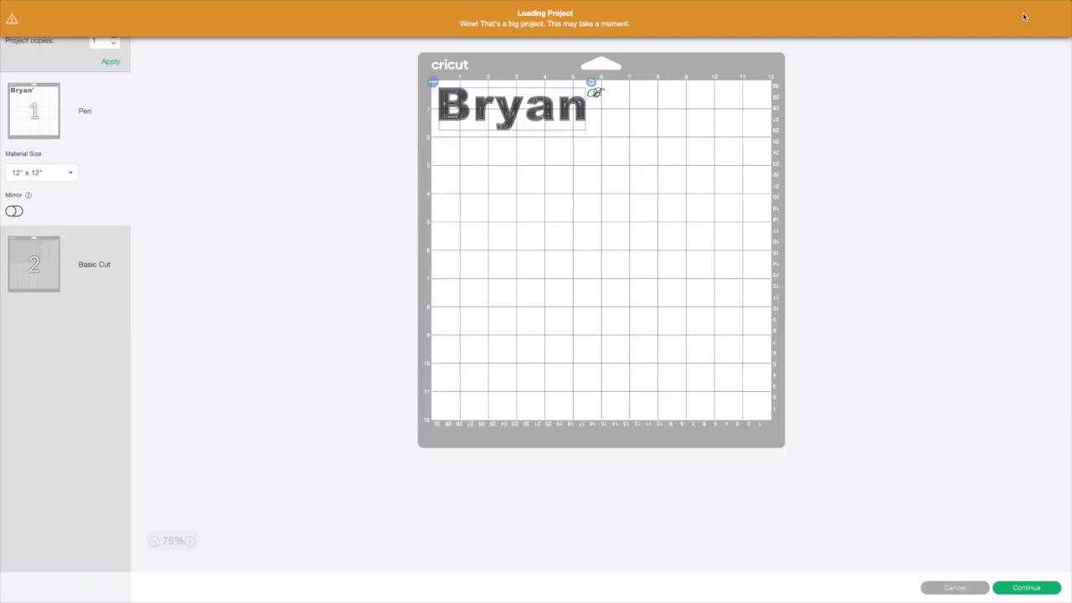
click(55, 277)
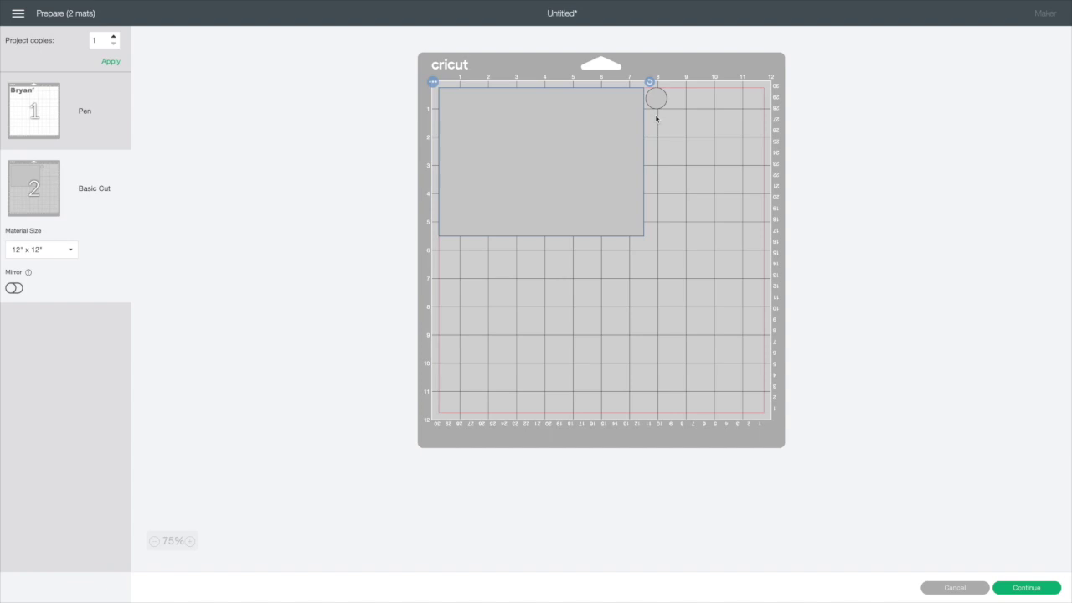
- Move the envelope rectangle onto the Bryan mat
click(434, 83)
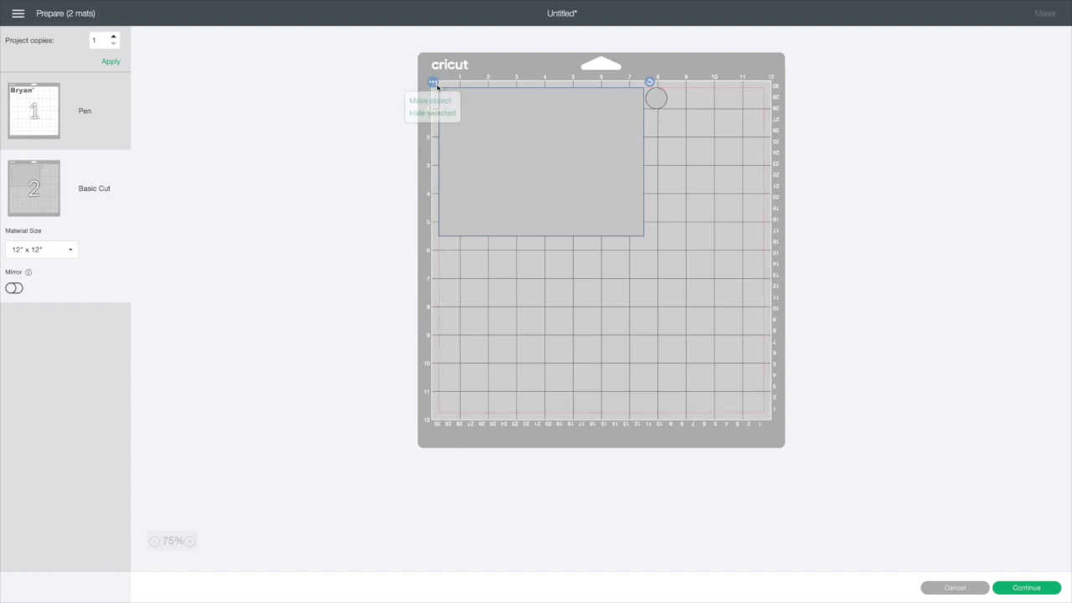
click(421, 105)
click(417, 136)
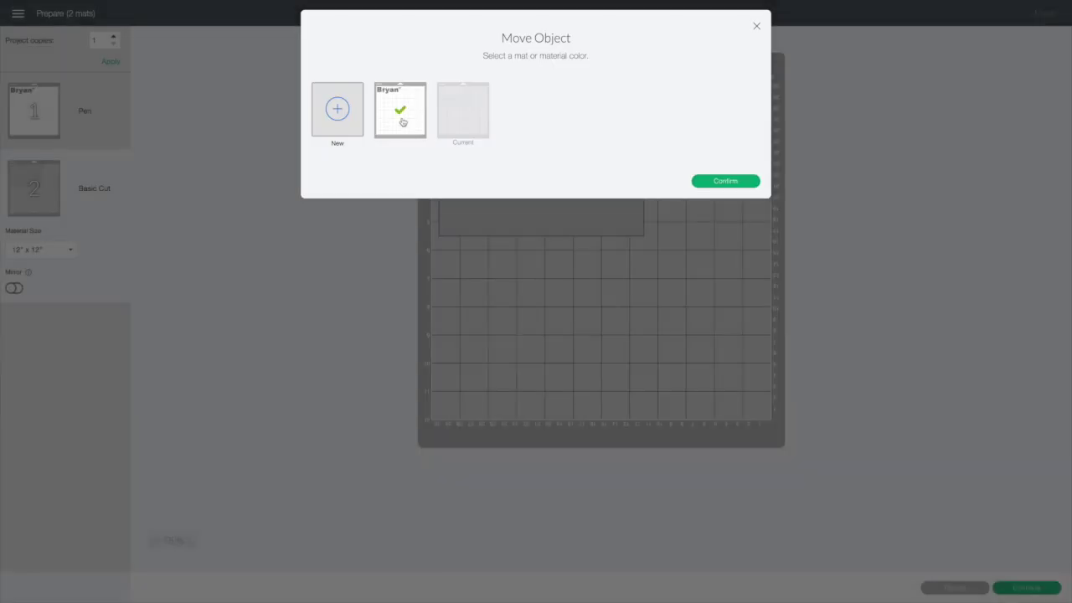
click(724, 181)
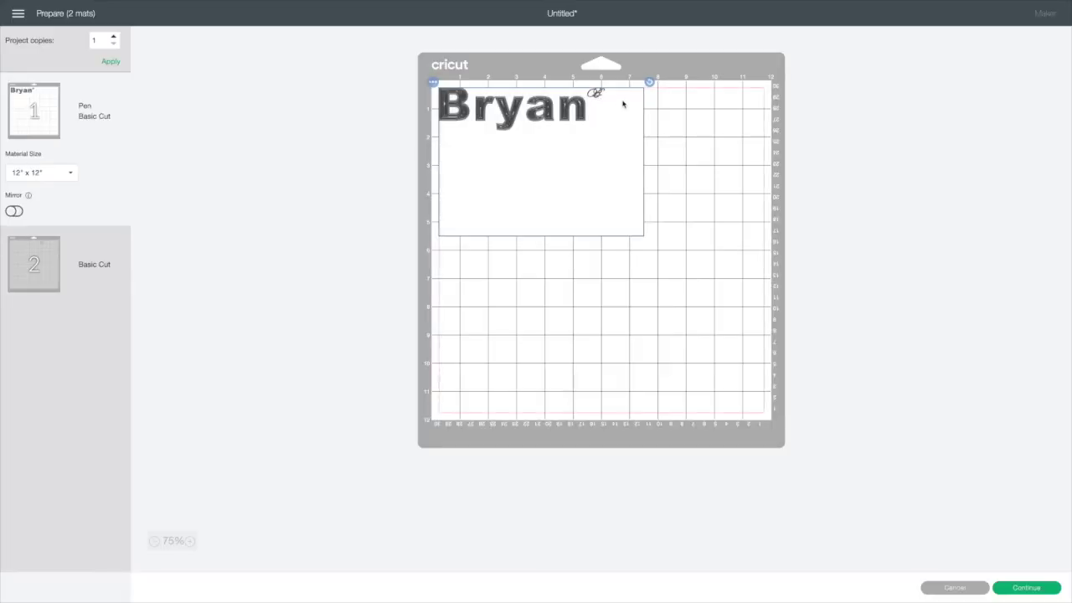
- Move the circle onto the Bryan mat, then shift the rectangle down and Bryan into it
click(40, 263)
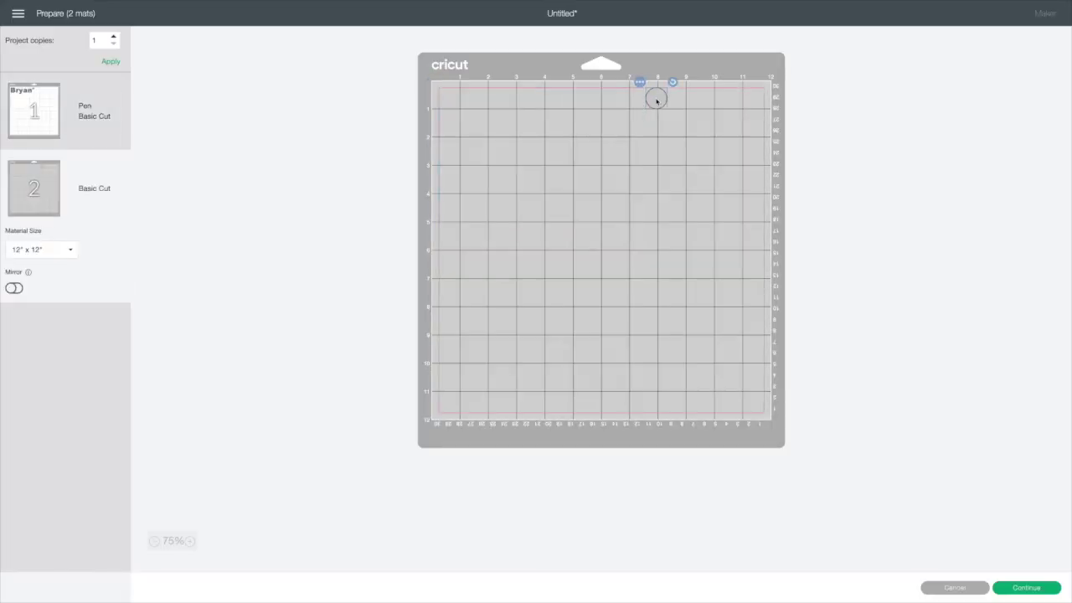
click(639, 82)
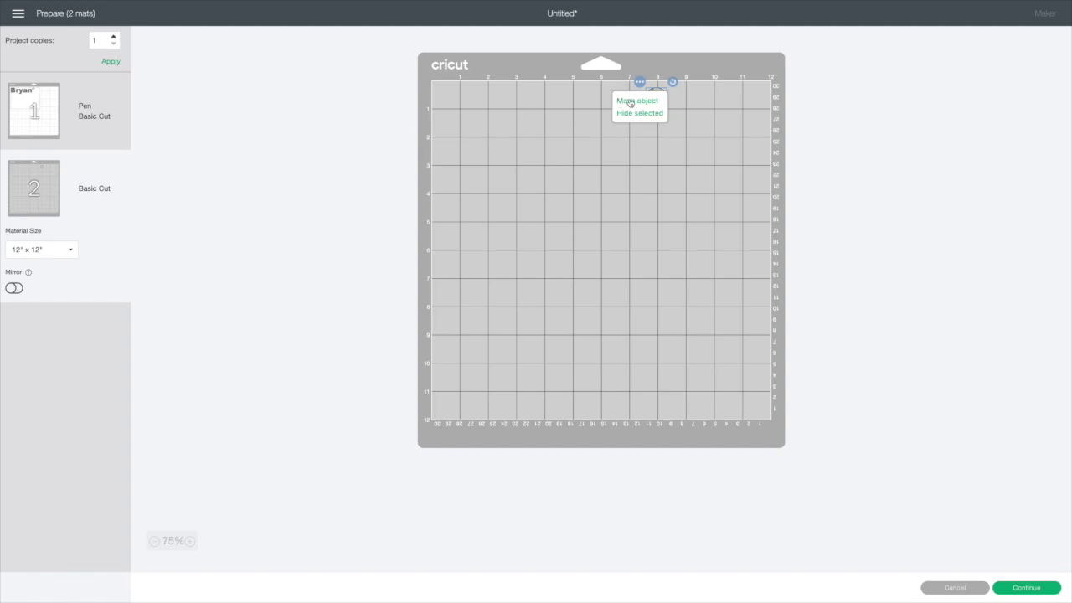
click(632, 102)
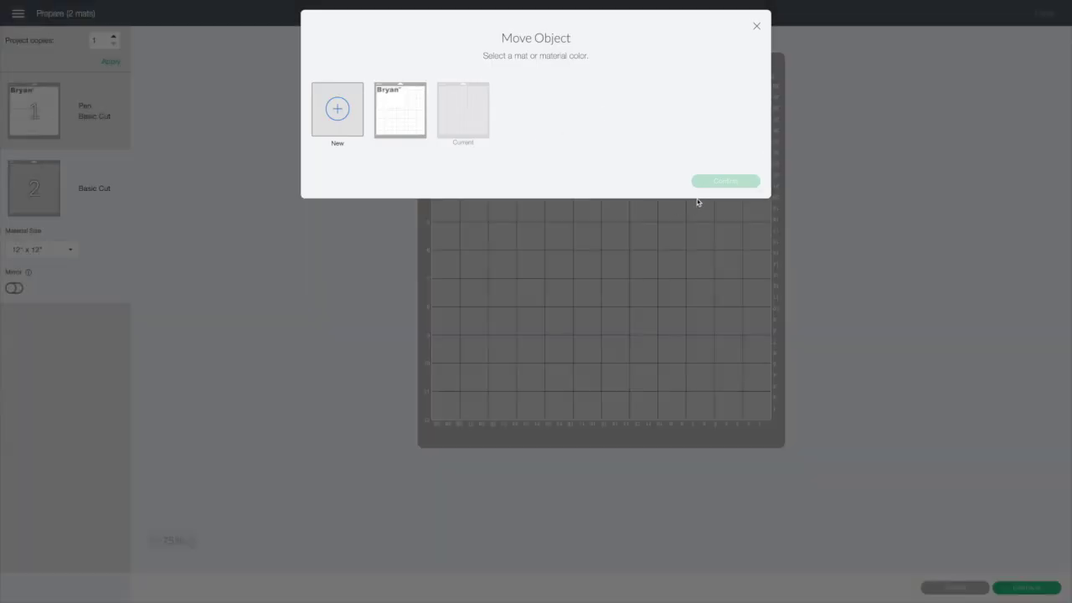
click(412, 116)
click(720, 181)
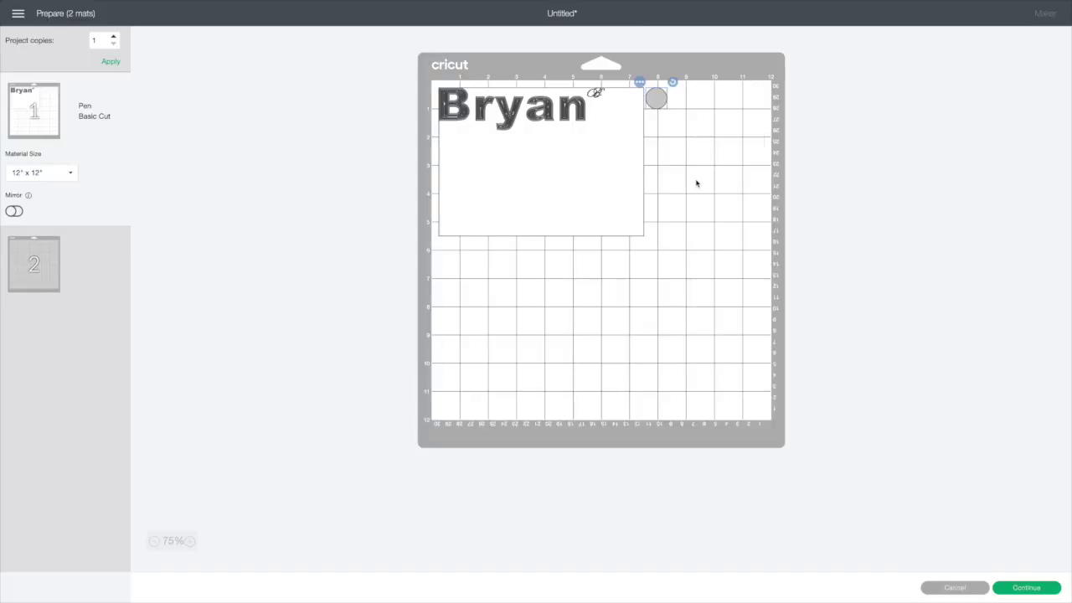
drag(589, 167, 614, 218)
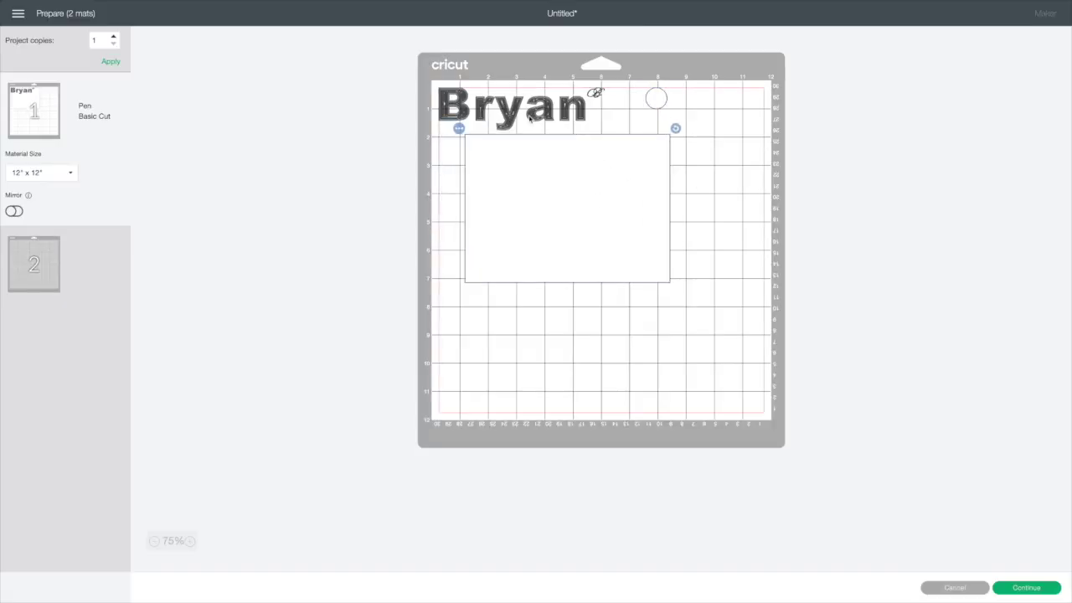
drag(529, 118, 552, 172)
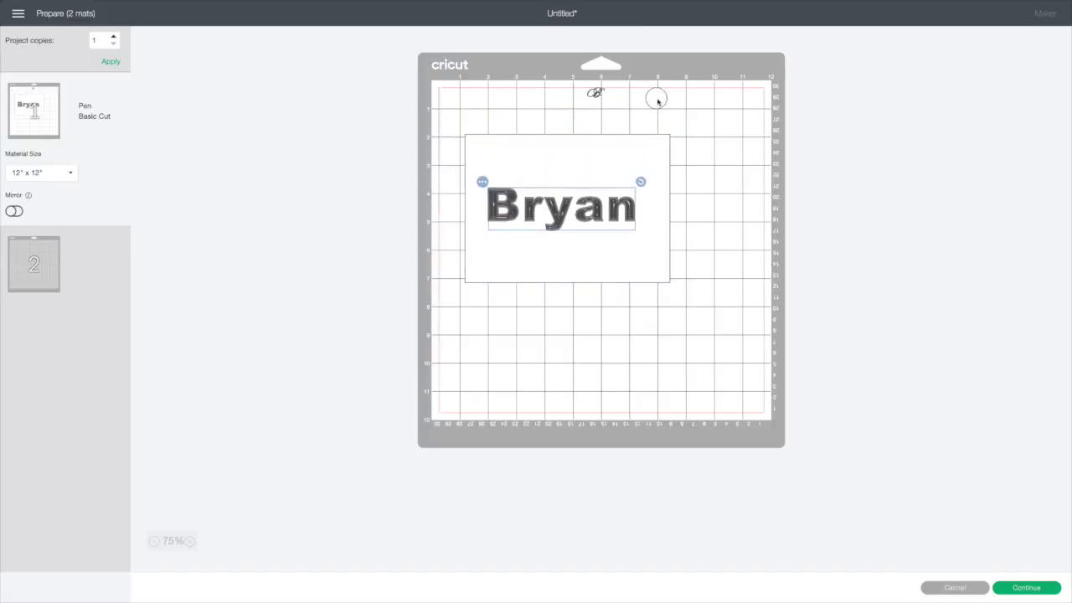
- Raise Bryan inside the envelope, then place the circle with script B below its lower-left corner
drag(658, 101, 723, 167)
mouse_move(595, 90)
mouse_down()
mouse_move(748, 159)
mouse_move(765, 128)
mouse_up()
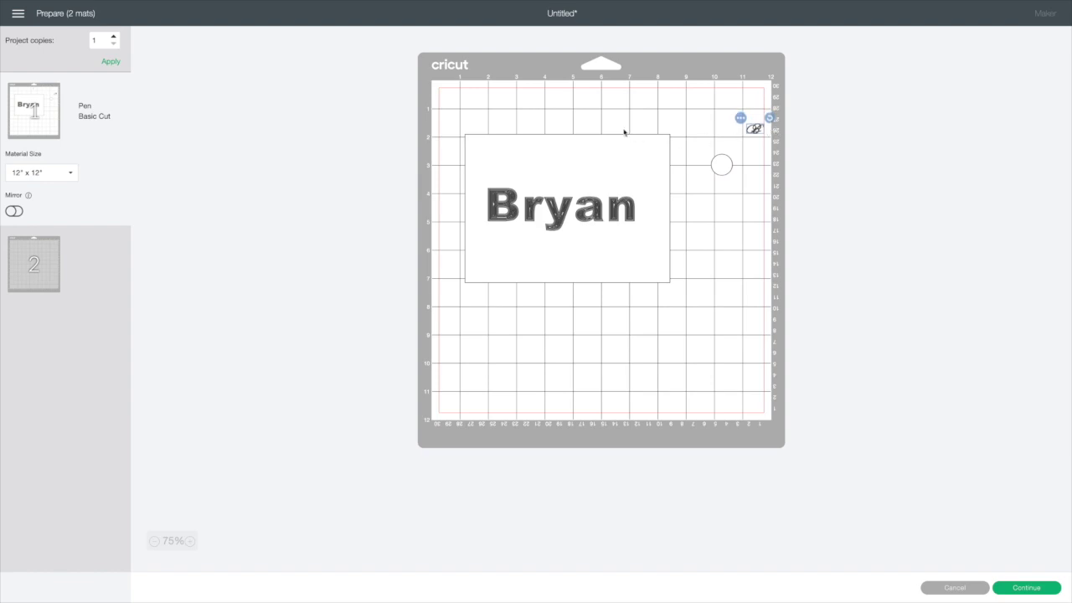
drag(588, 156, 581, 133)
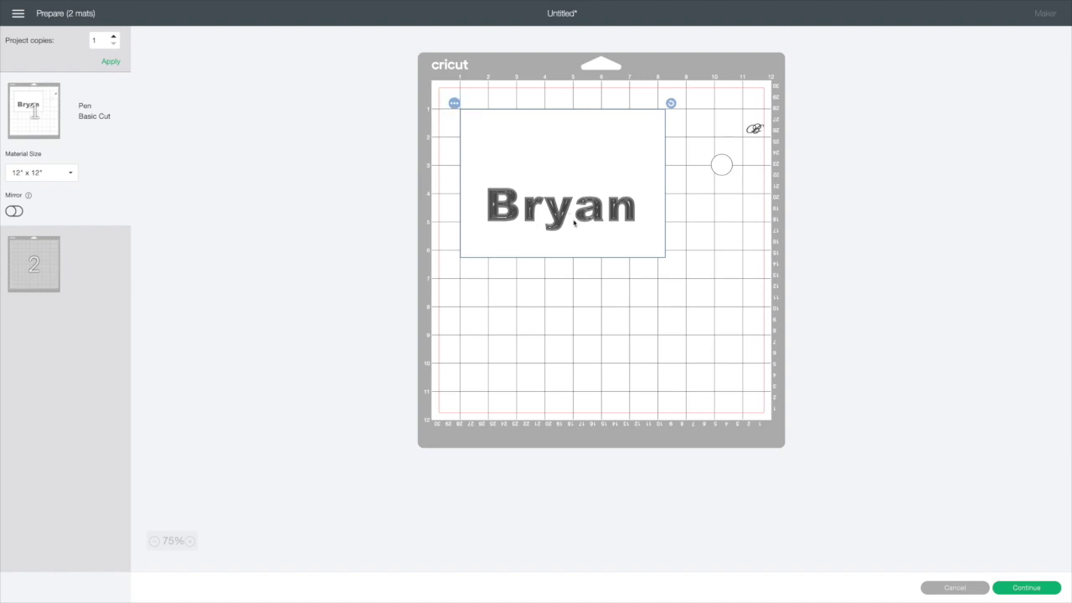
drag(553, 216, 560, 184)
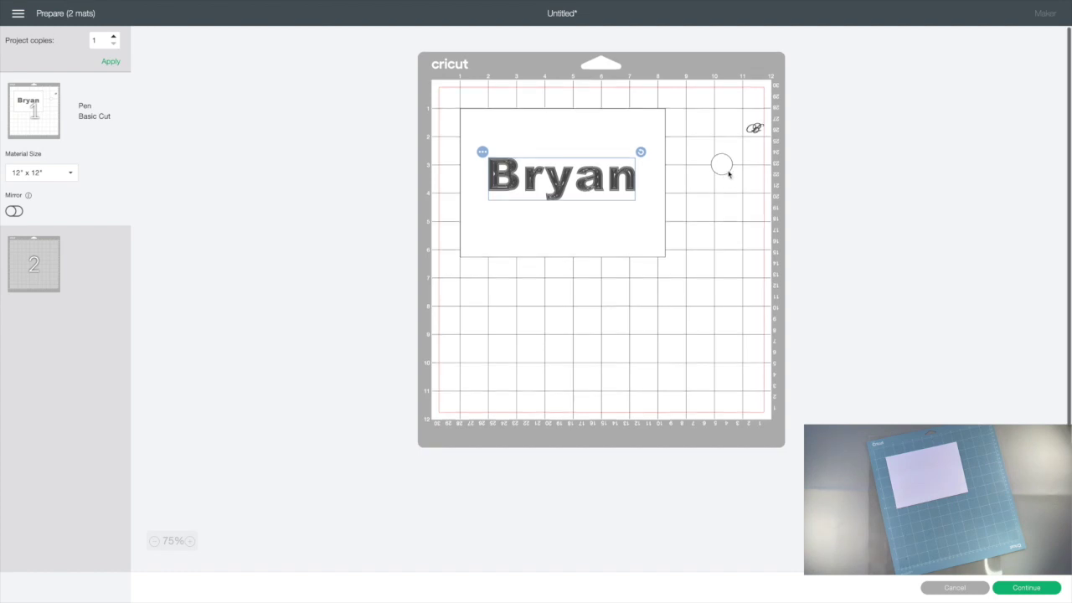
drag(729, 173, 473, 294)
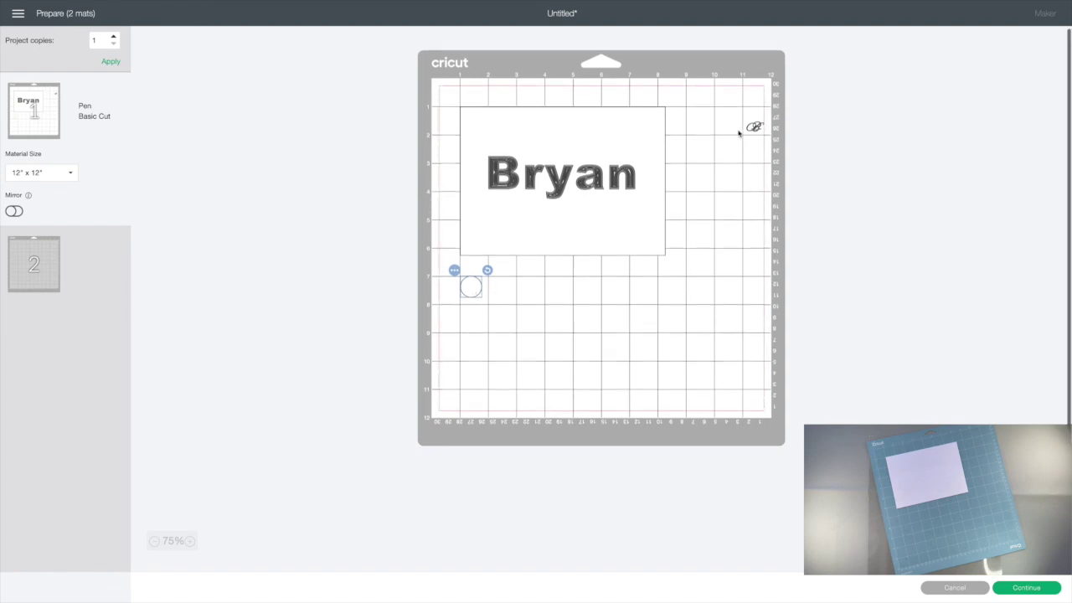
drag(750, 127, 473, 289)
scroll(473, 289, down, 2)
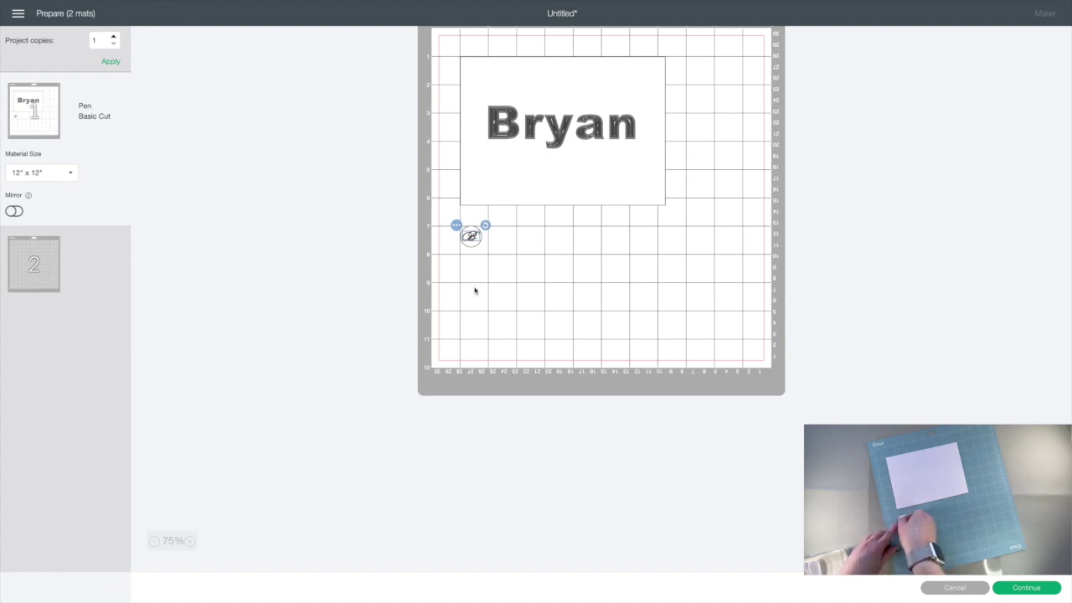
scroll(474, 289, up, 1)
click(192, 541)
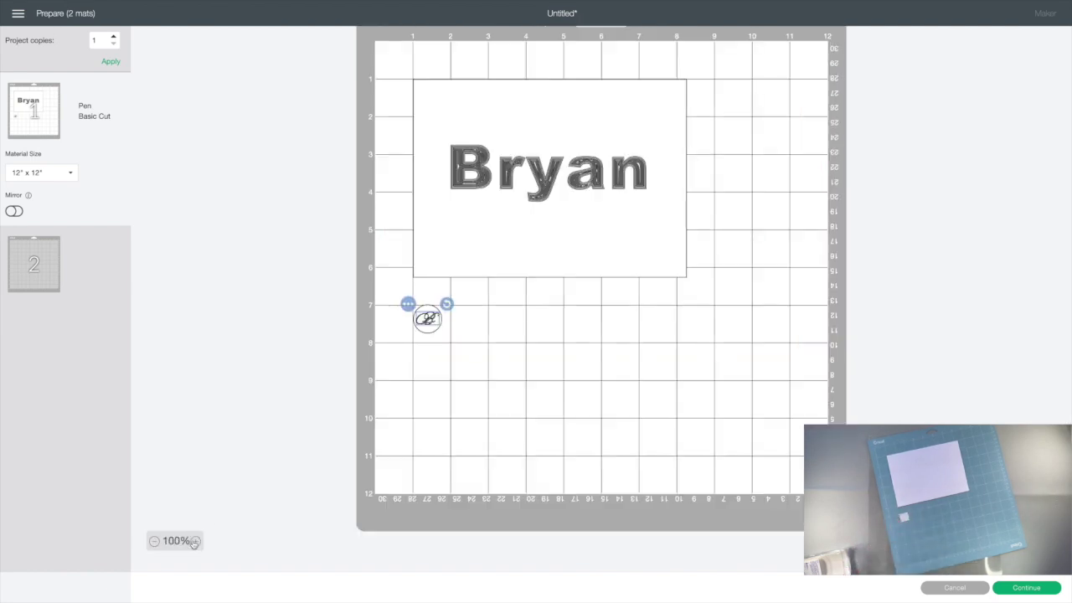
click(194, 542)
click(194, 542)
click(194, 542)
scroll(402, 382, down, 4)
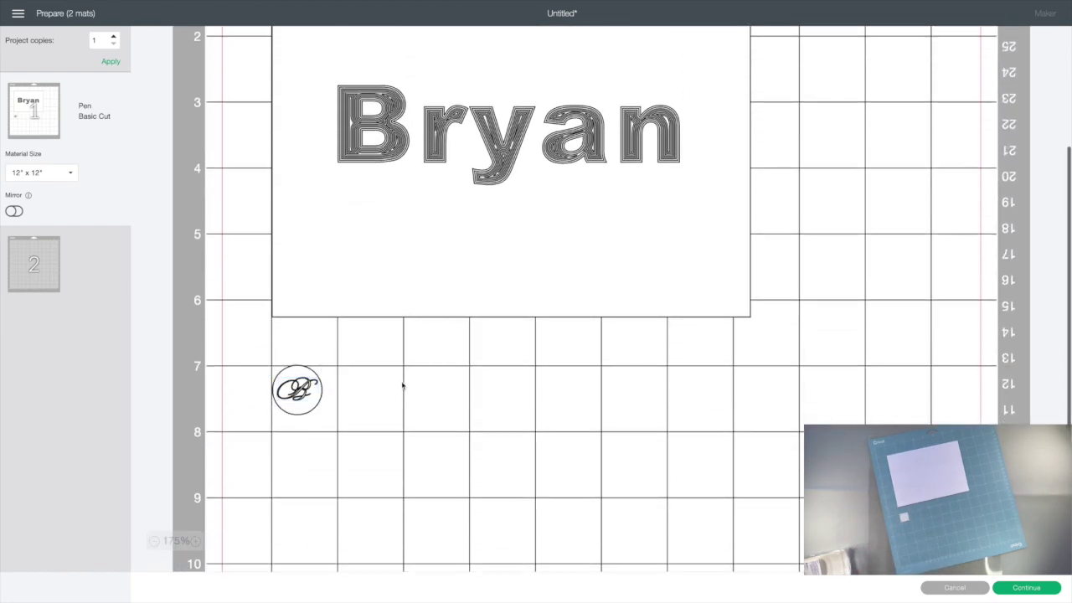
click(298, 395)
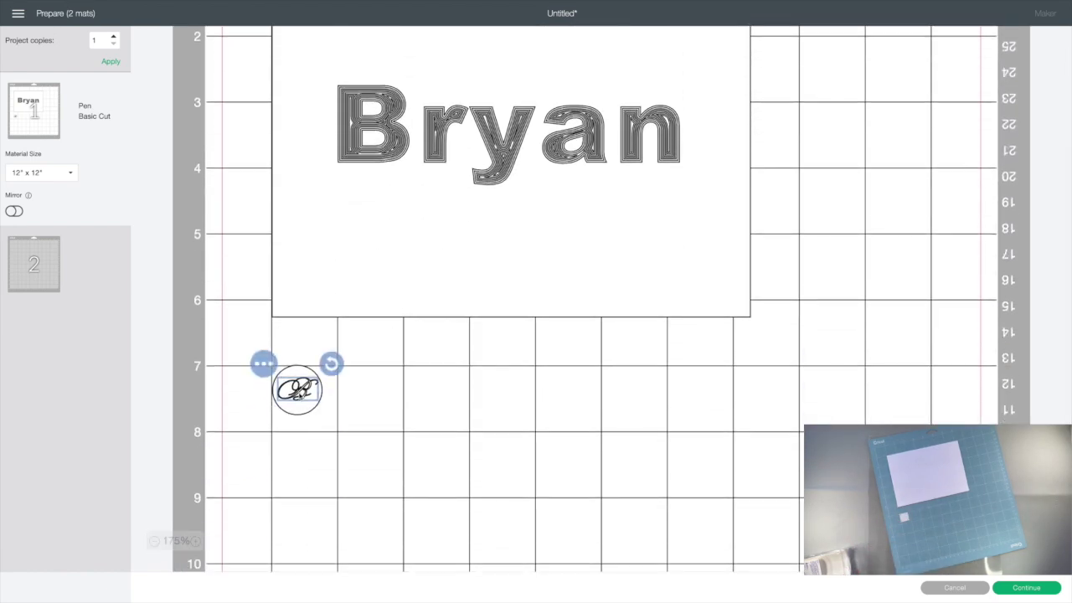
click(414, 404)
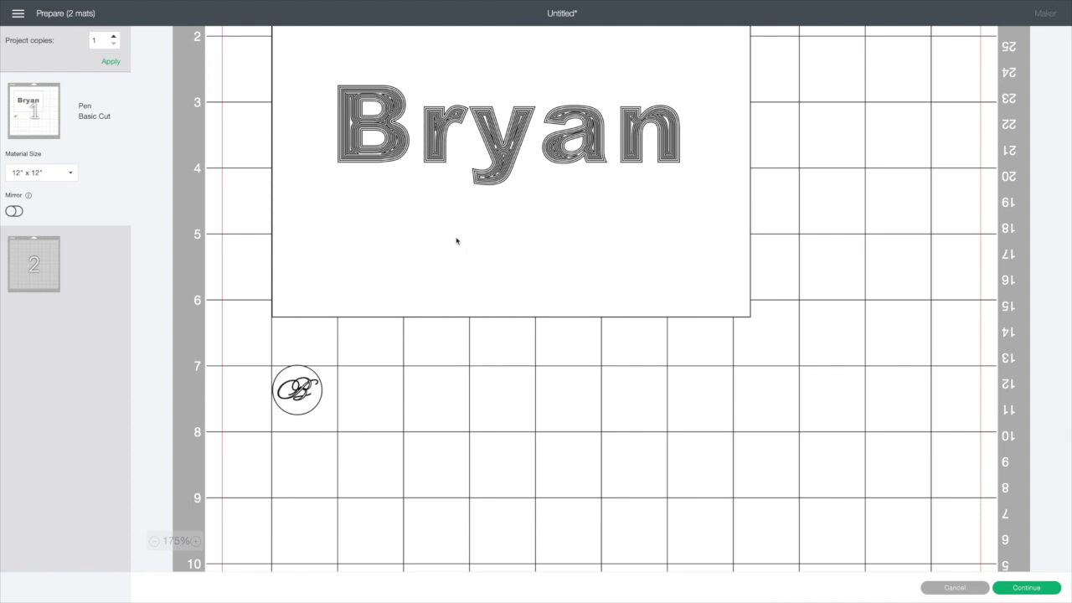
click(154, 541)
scroll(575, 194, up, 1)
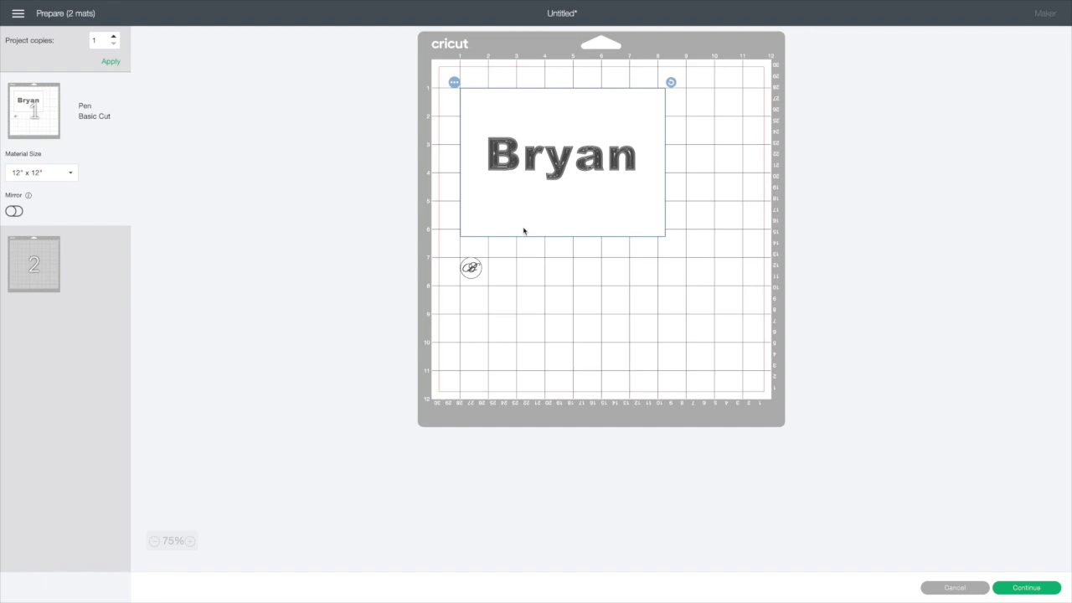
- Hide the envelope rectangle and label circle so only pen lines remain, then continue
scroll(523, 231, up, 1)
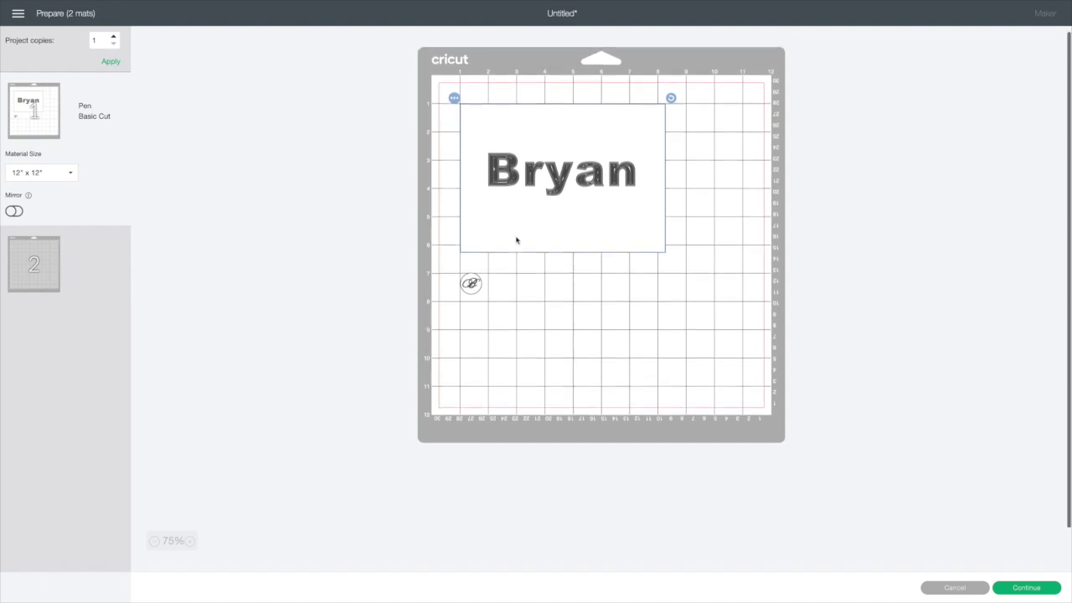
click(454, 99)
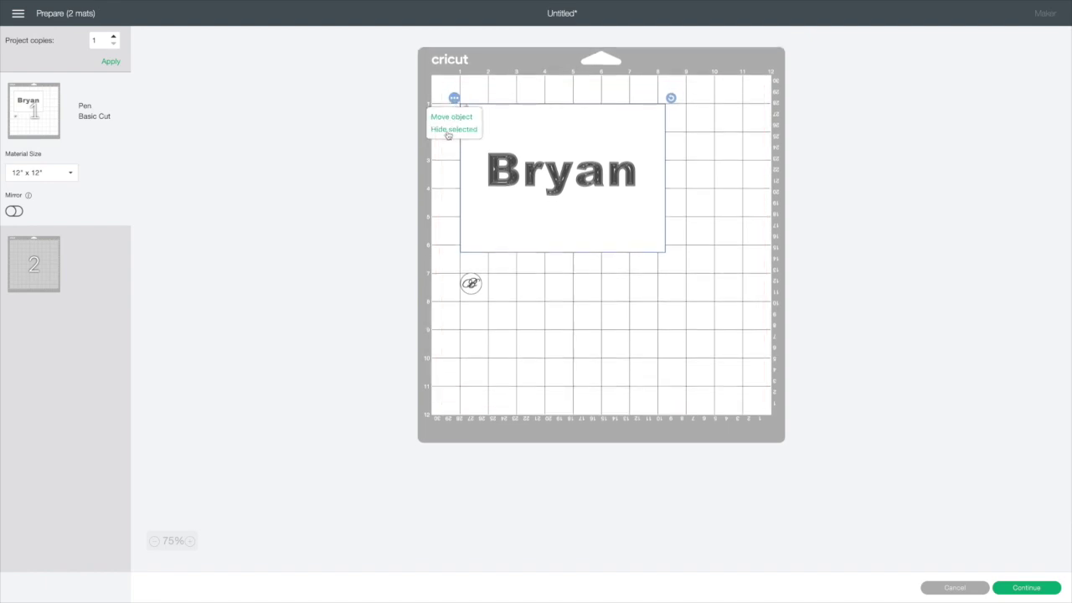
click(452, 129)
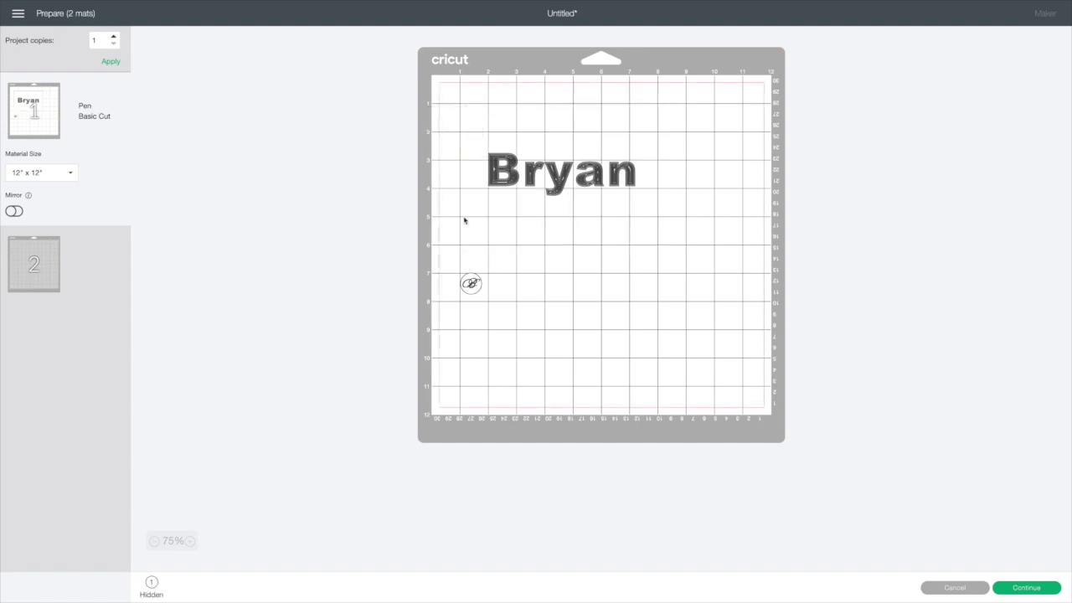
click(478, 294)
click(454, 267)
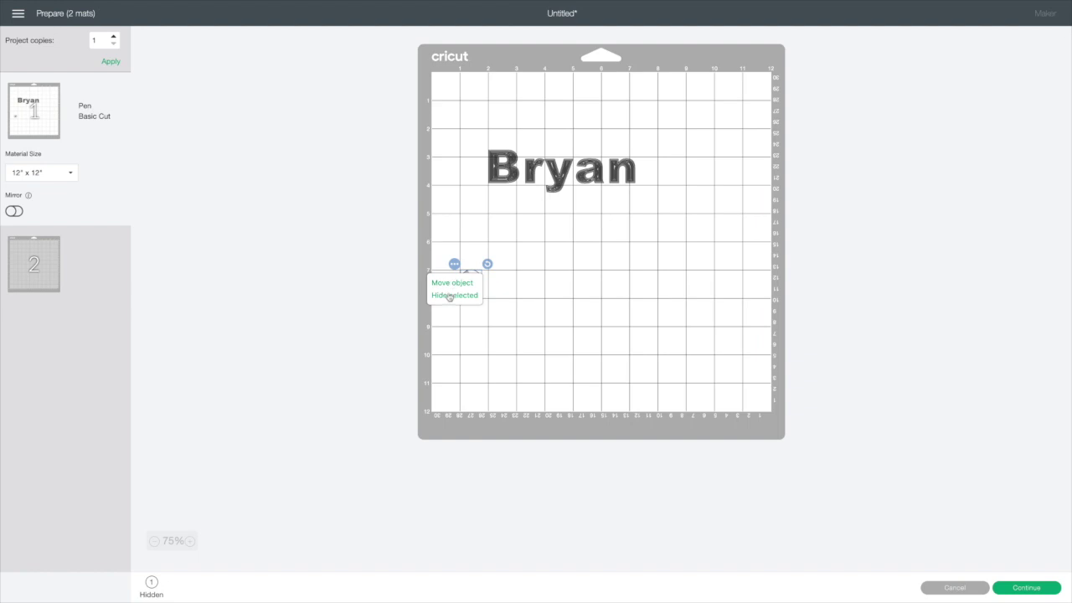
click(449, 295)
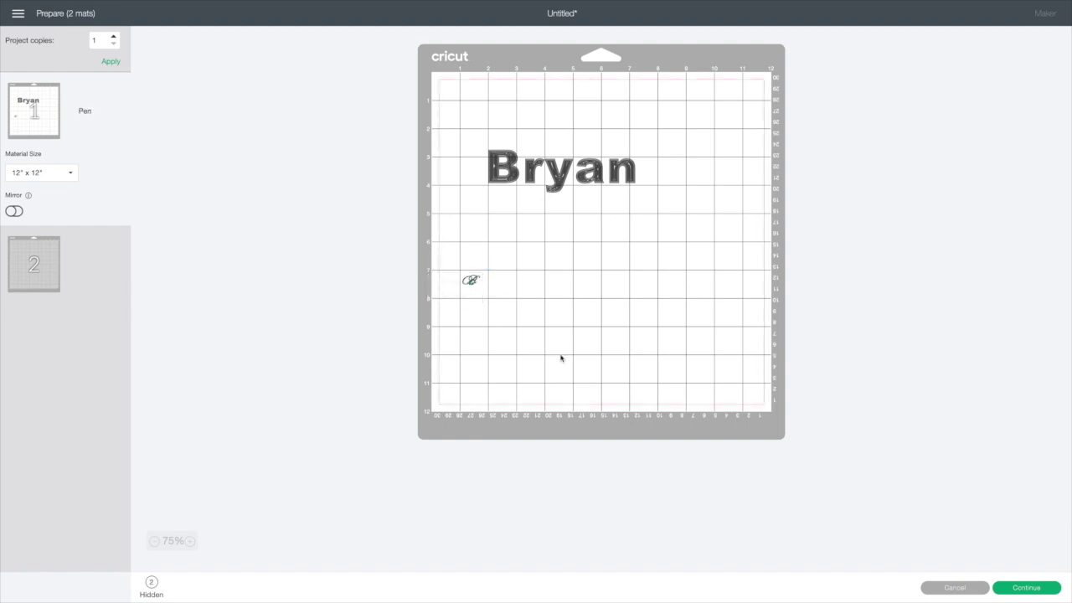
click(1025, 589)
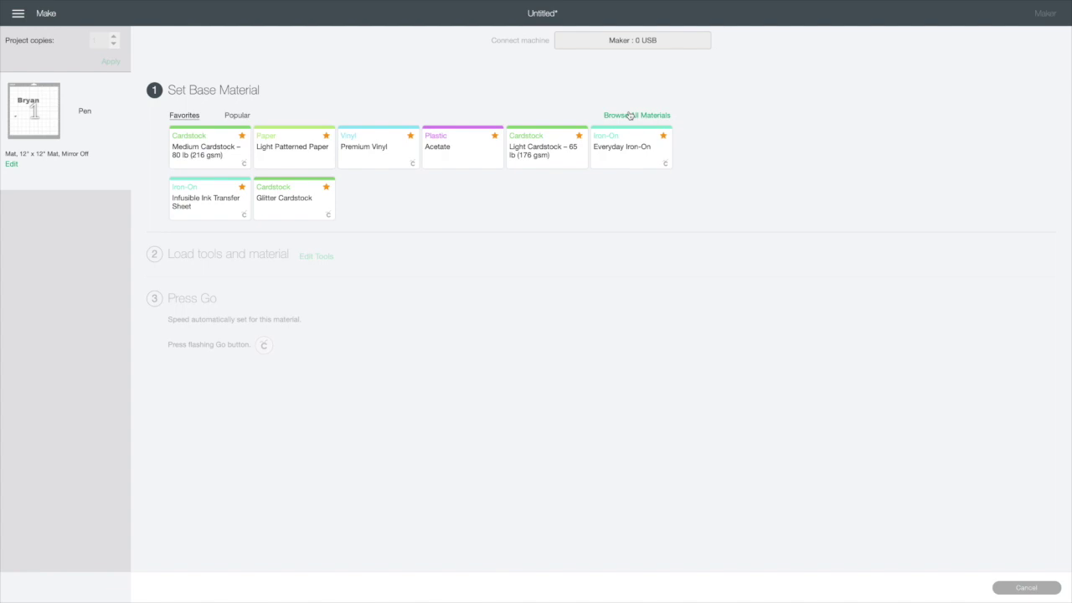
- Choose Light Cardstock – 65 lb (176 gsm) as the base material
click(540, 155)
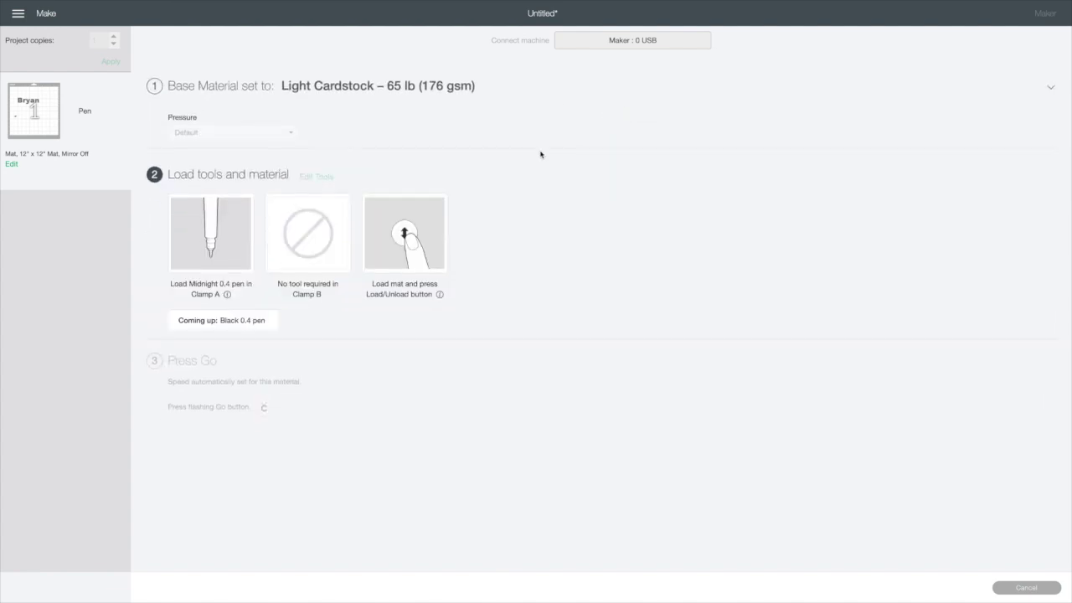